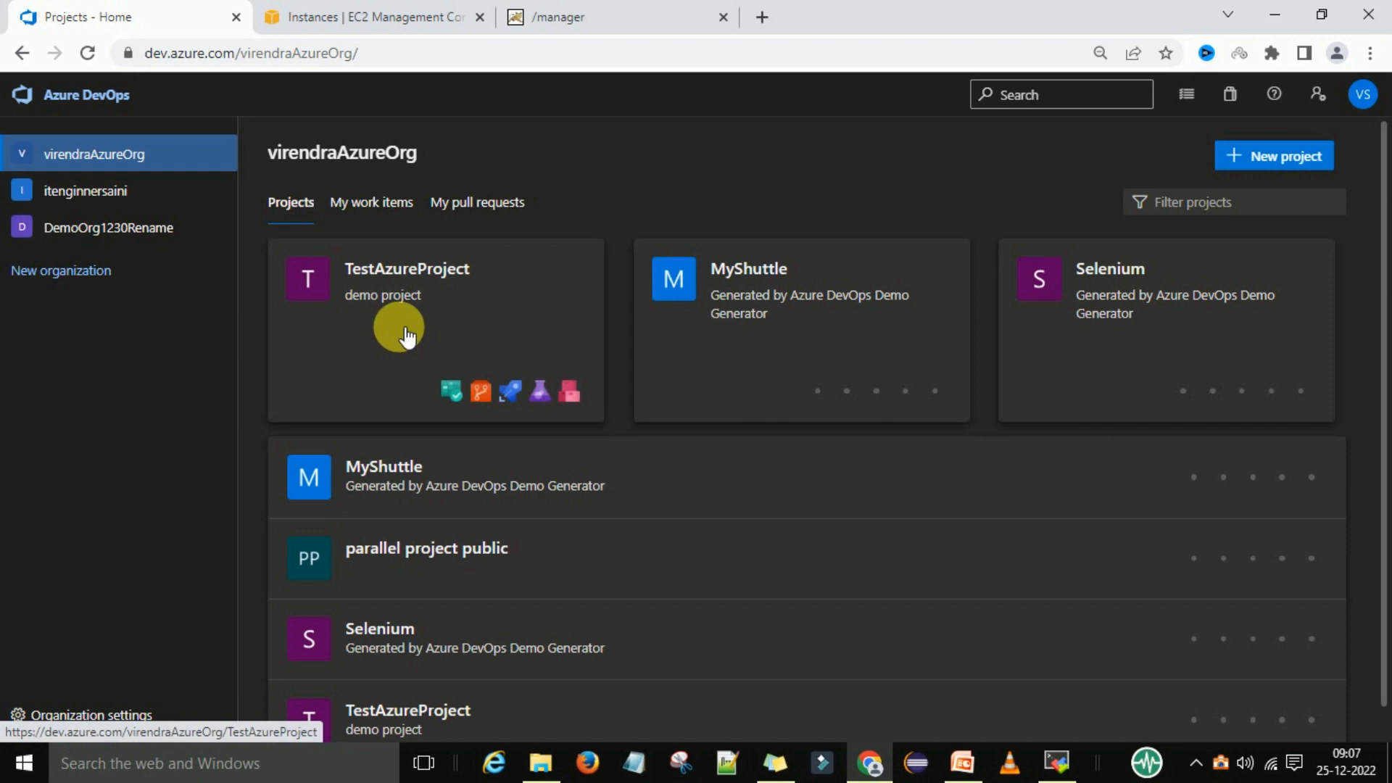
Open TestAzureProject's project settings and go to its service connections page
left_click(406, 336)
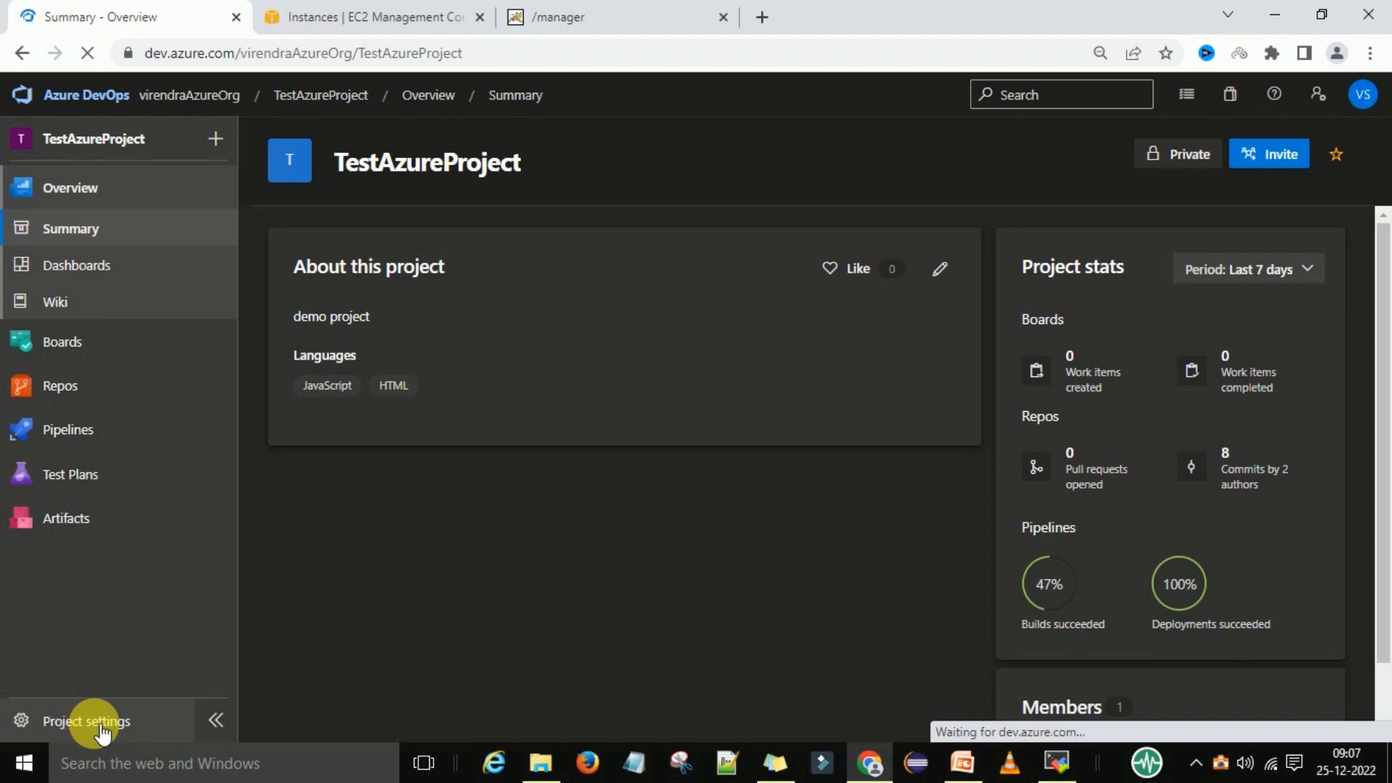
left_click(100, 726)
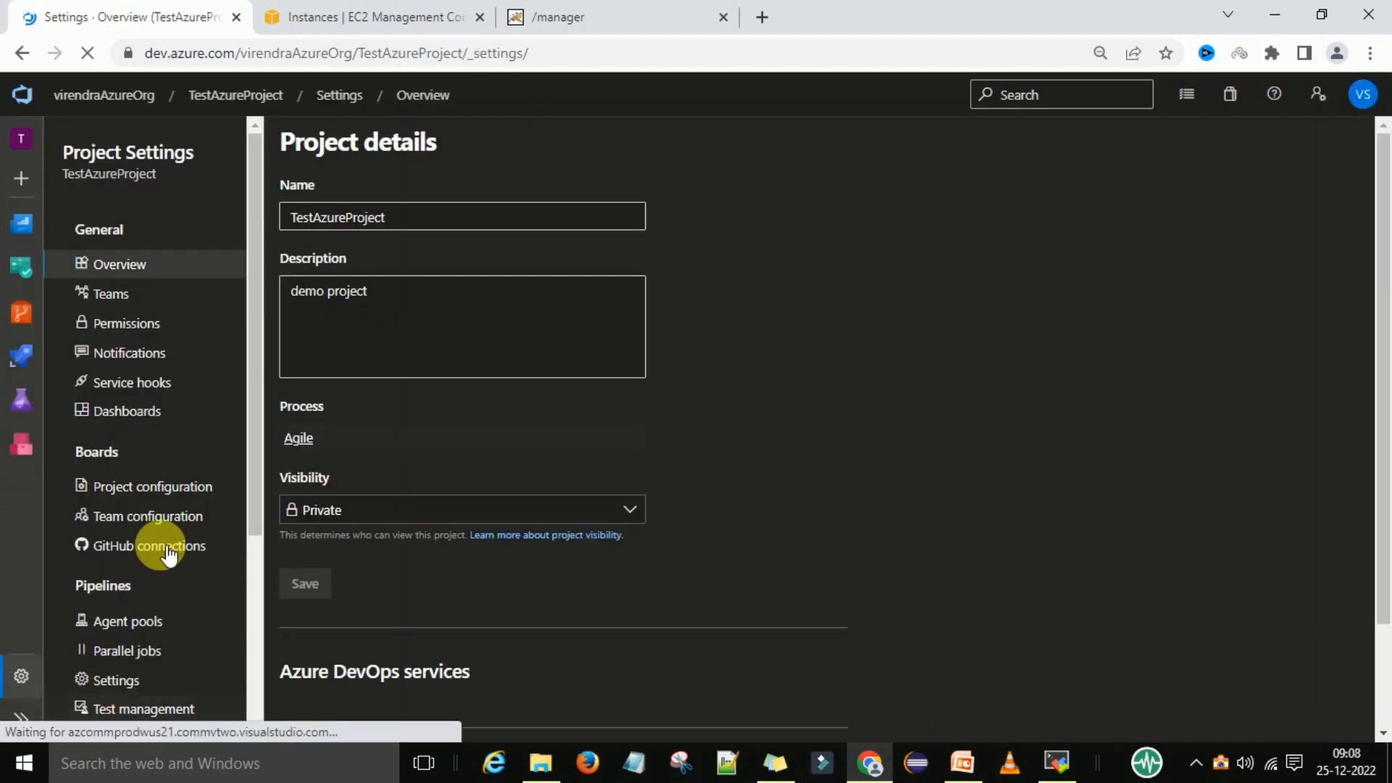
scroll(165, 428, "down", 4)
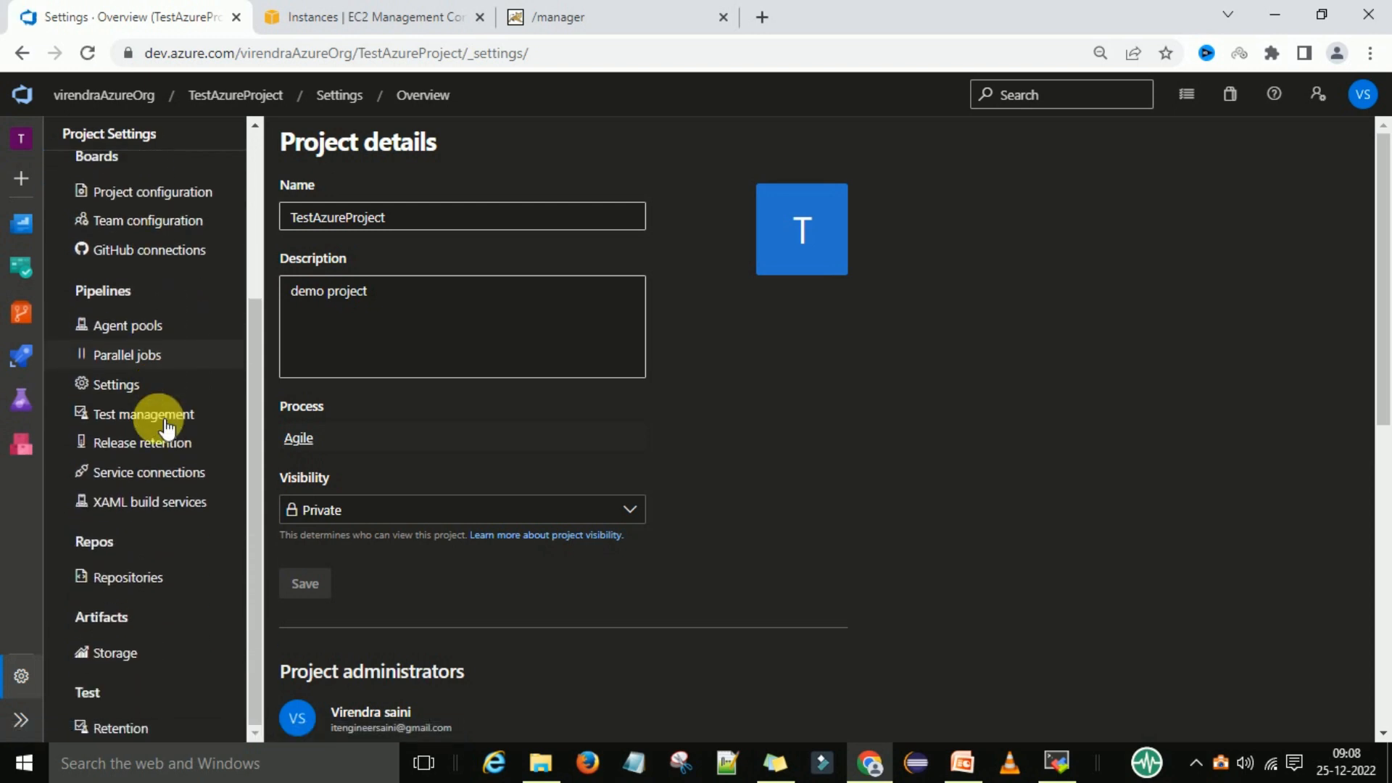
scroll(164, 538, "up", 1)
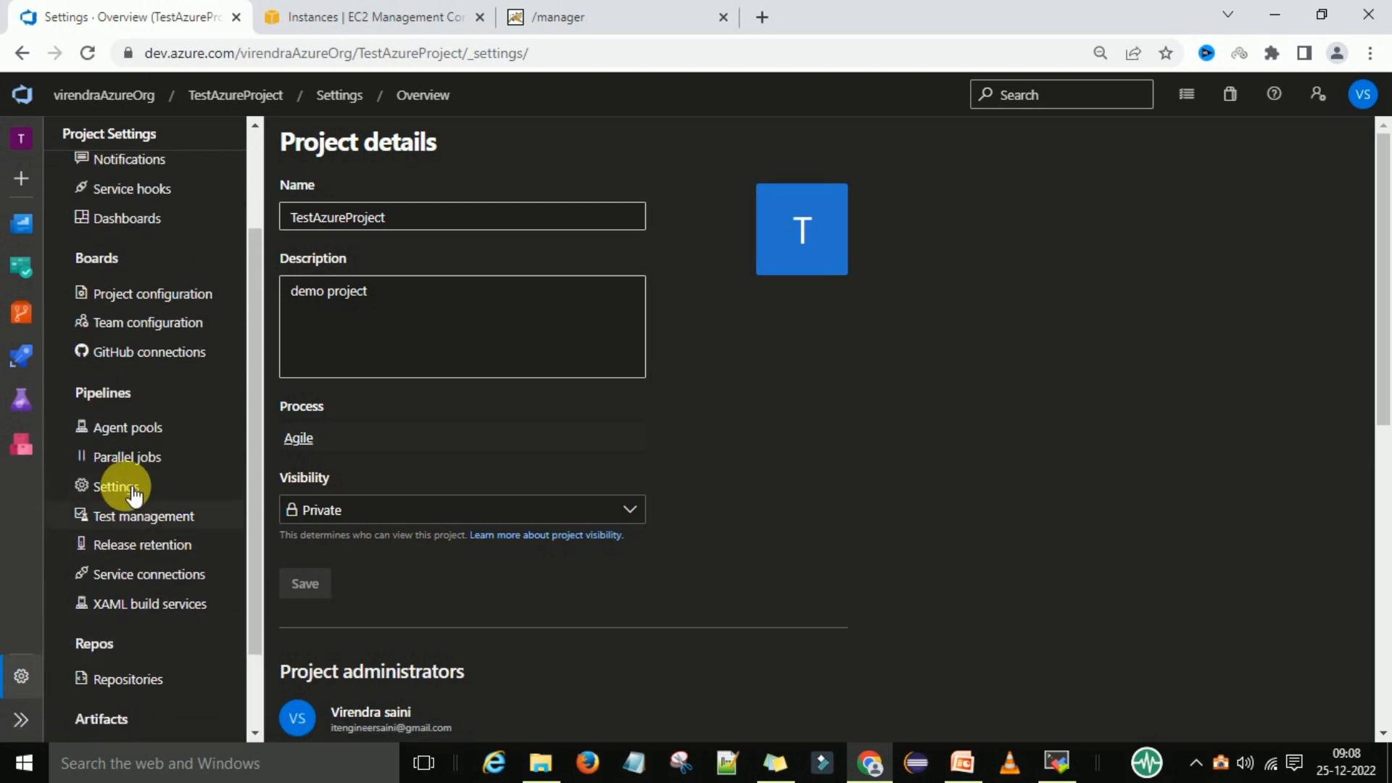
left_click(174, 576)
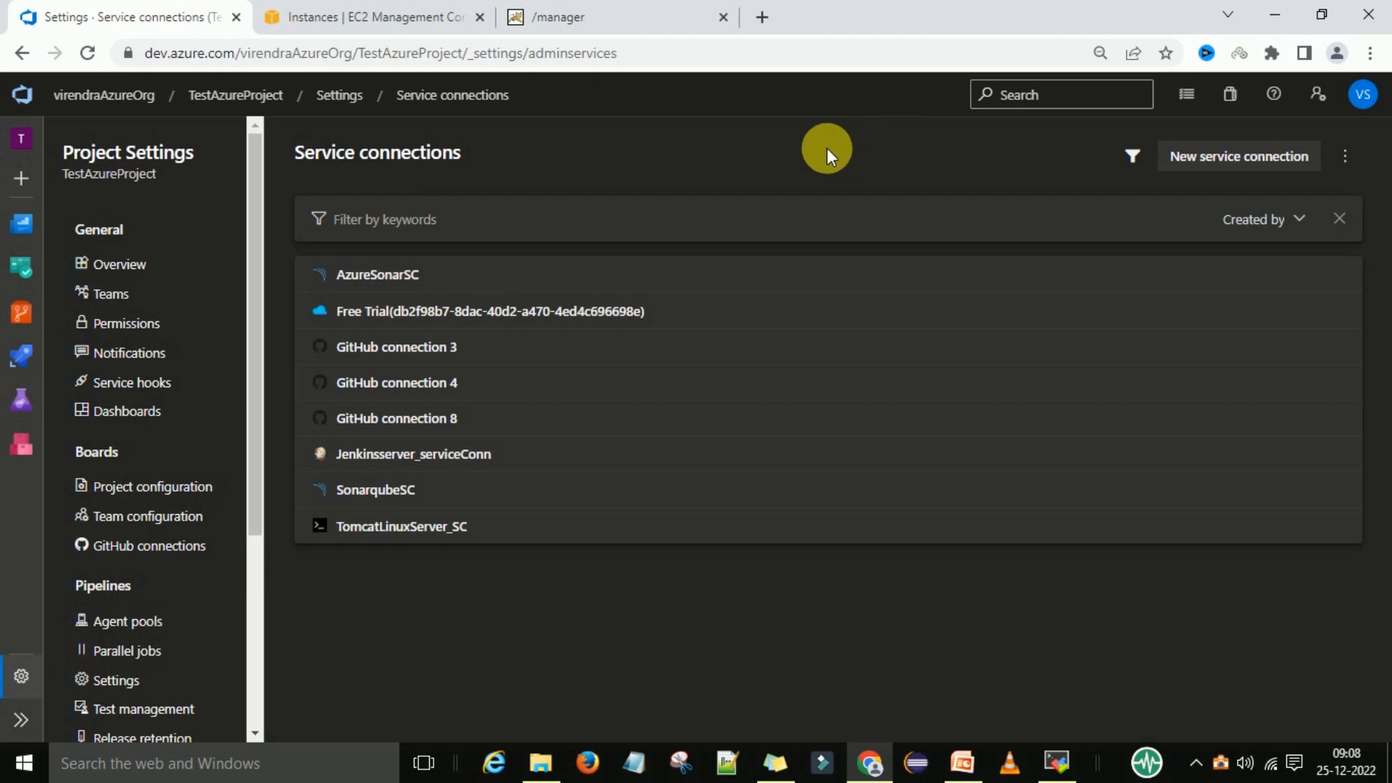
Start a new service connection of type SSH
left_click(577, 17)
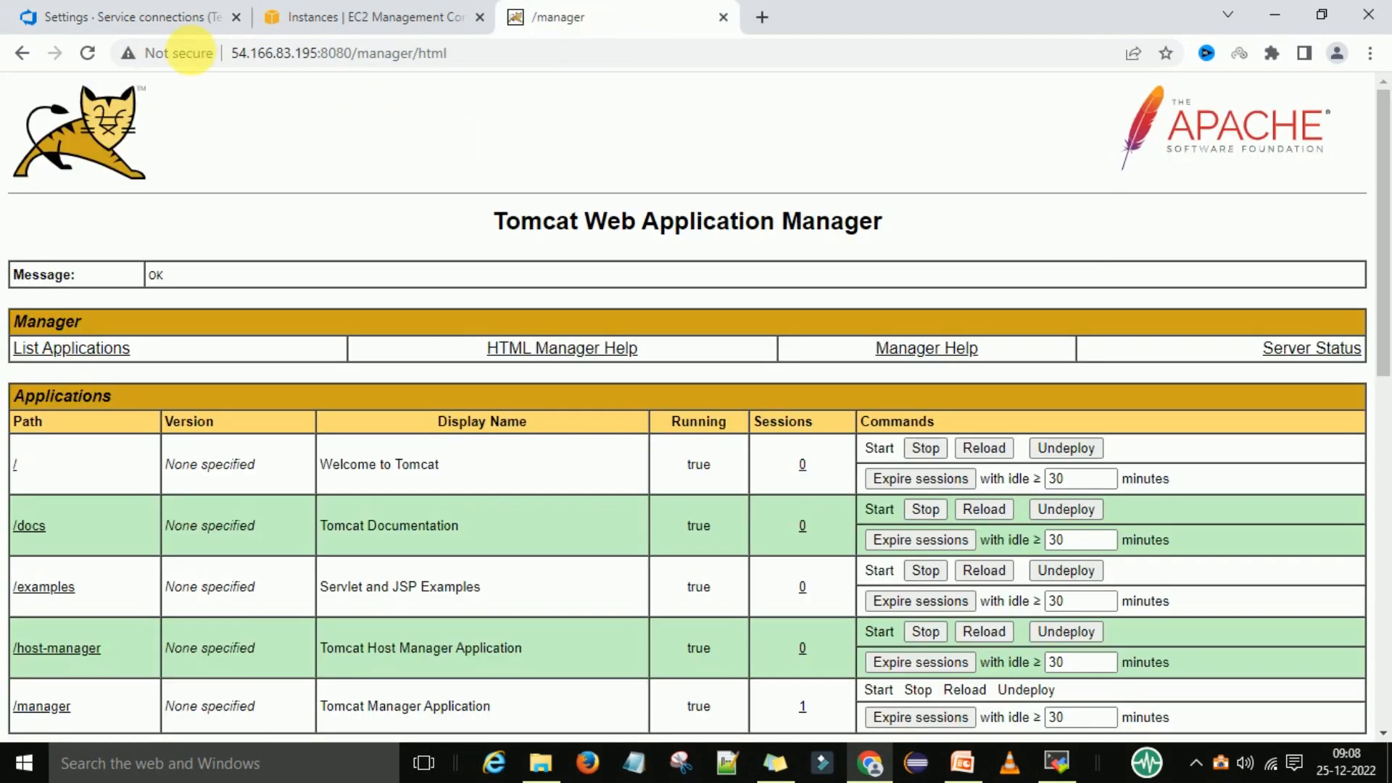
left_click(116, 17)
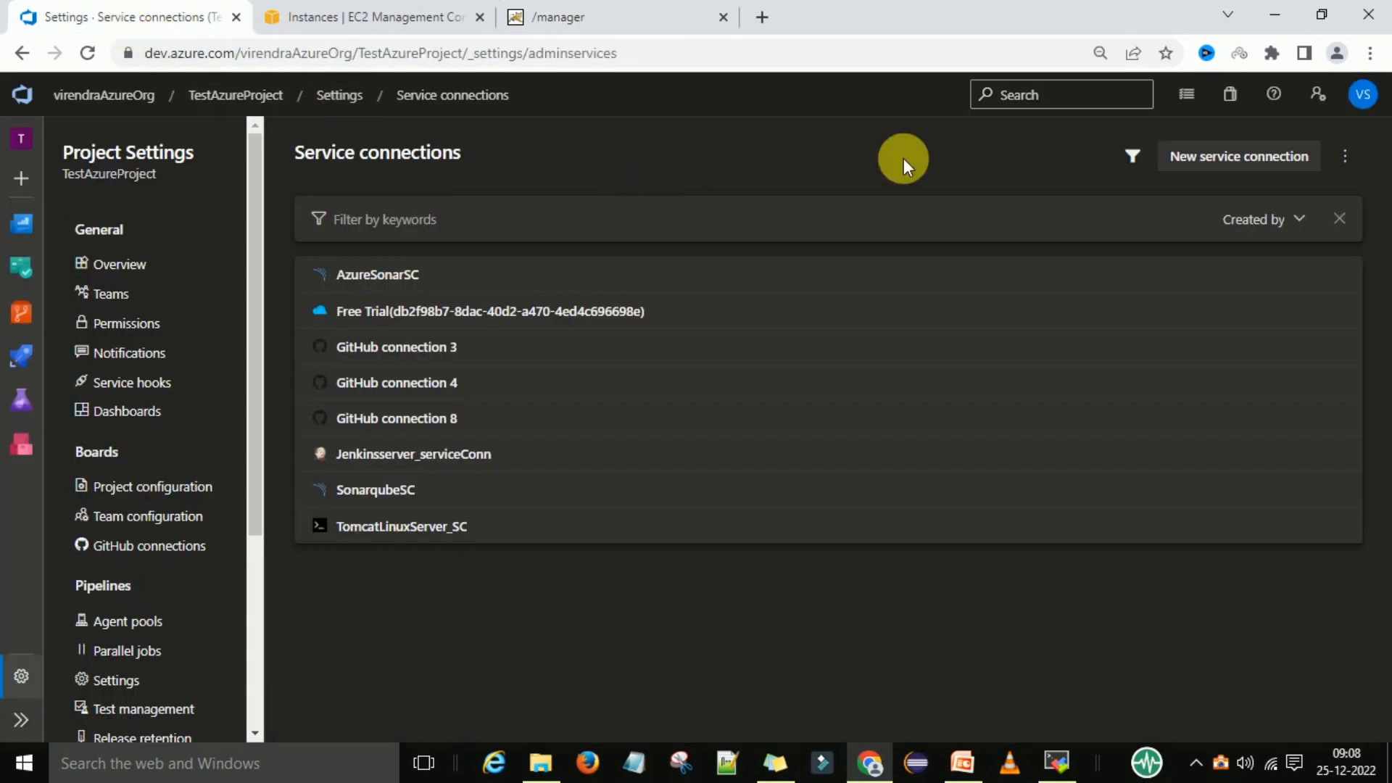
left_click(1225, 161)
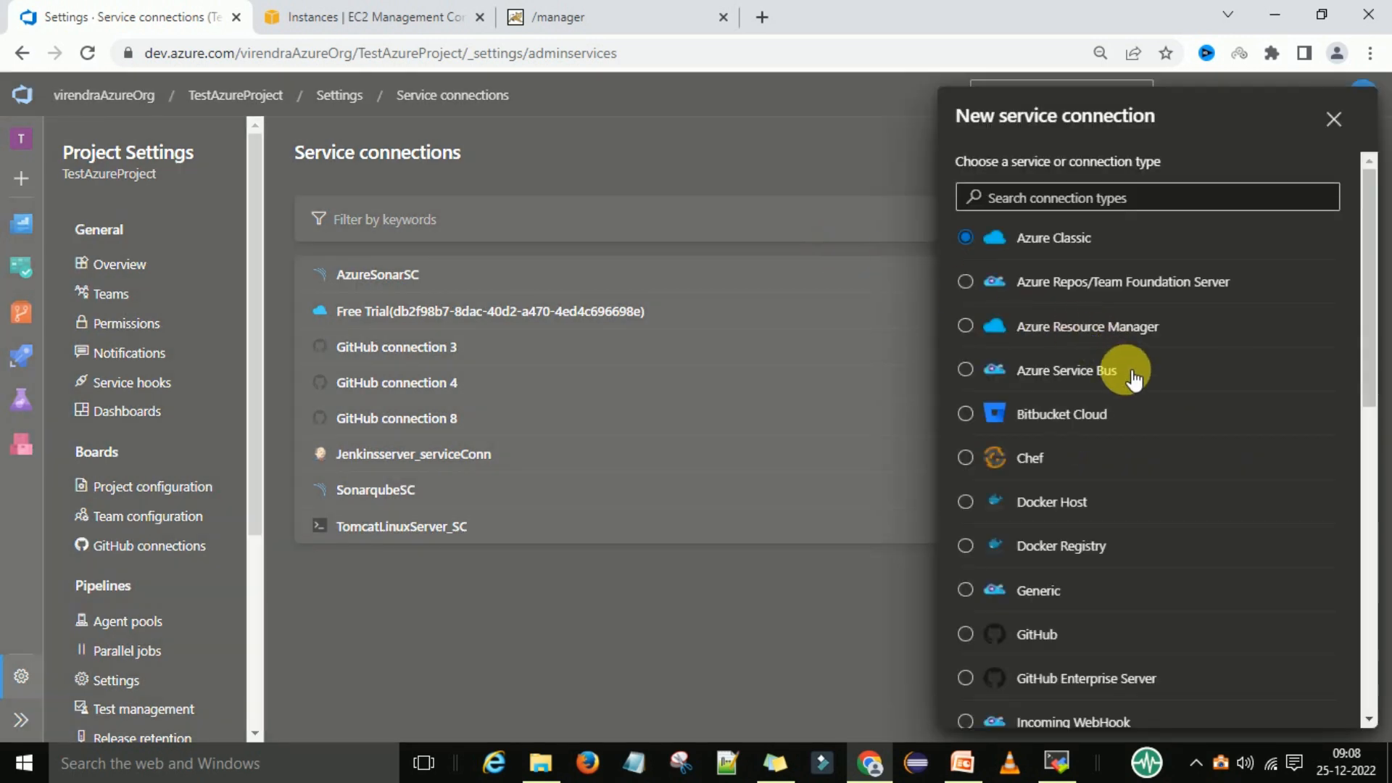
left_click(1073, 199)
type("ssh")
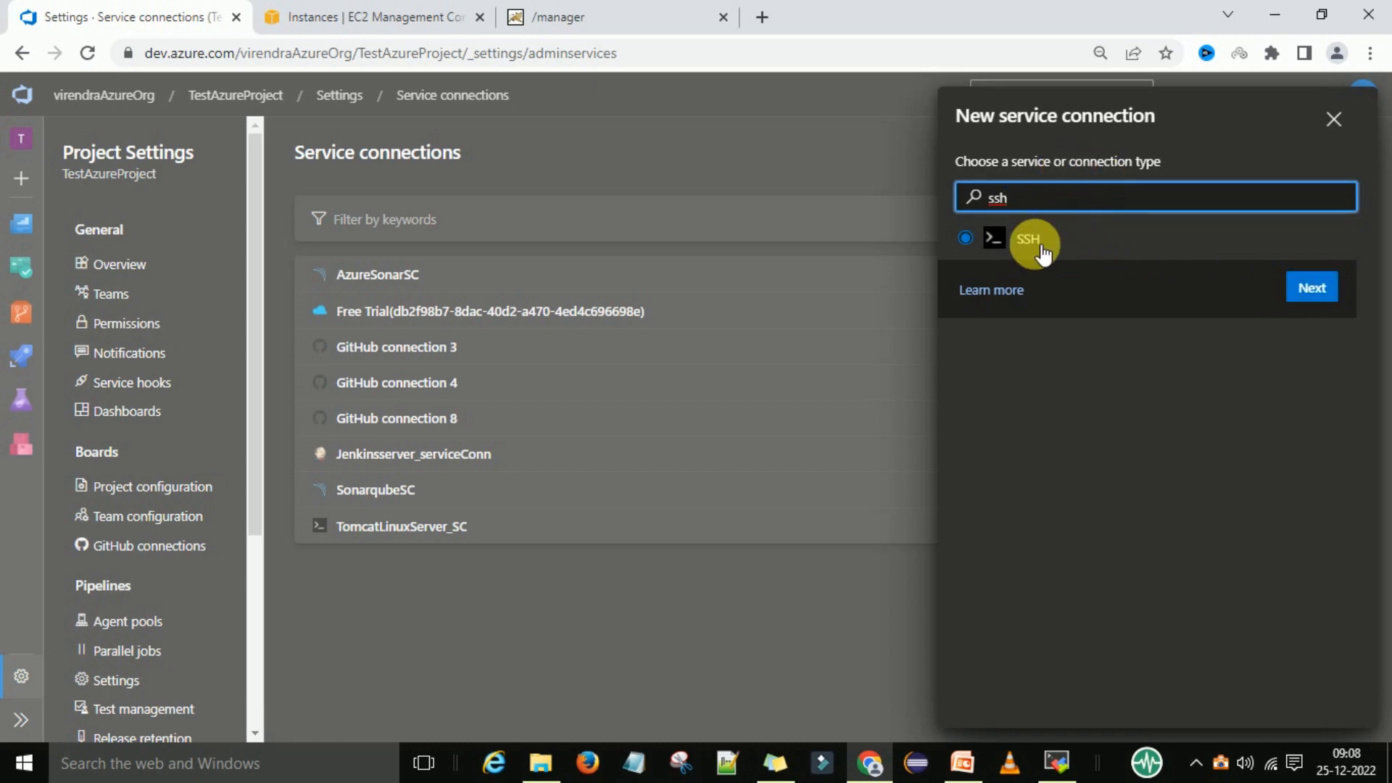
left_click(1314, 290)
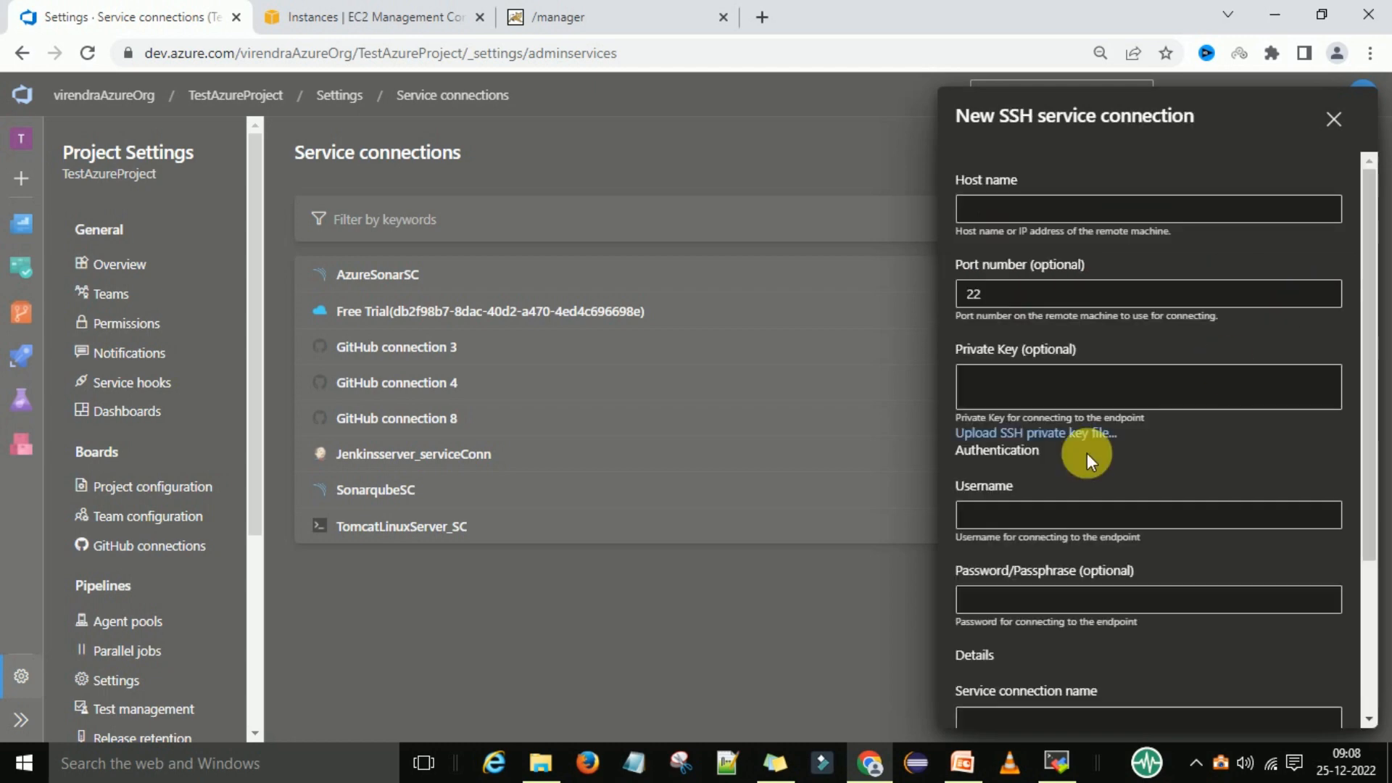
Enter the Tomcat EC2 instance's public IPv4 address 54.166.83.195 as the SSH connection's host name
left_click(1009, 218)
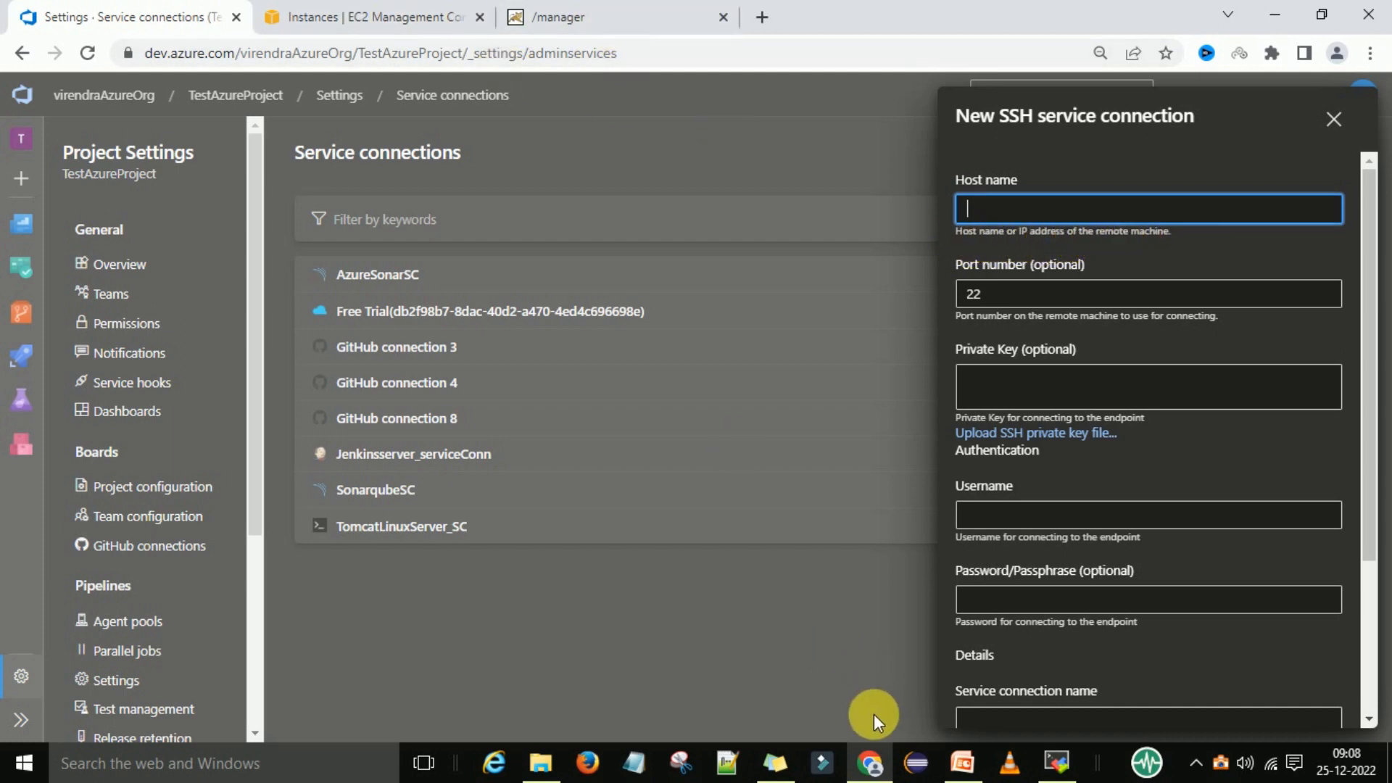
left_click(348, 17)
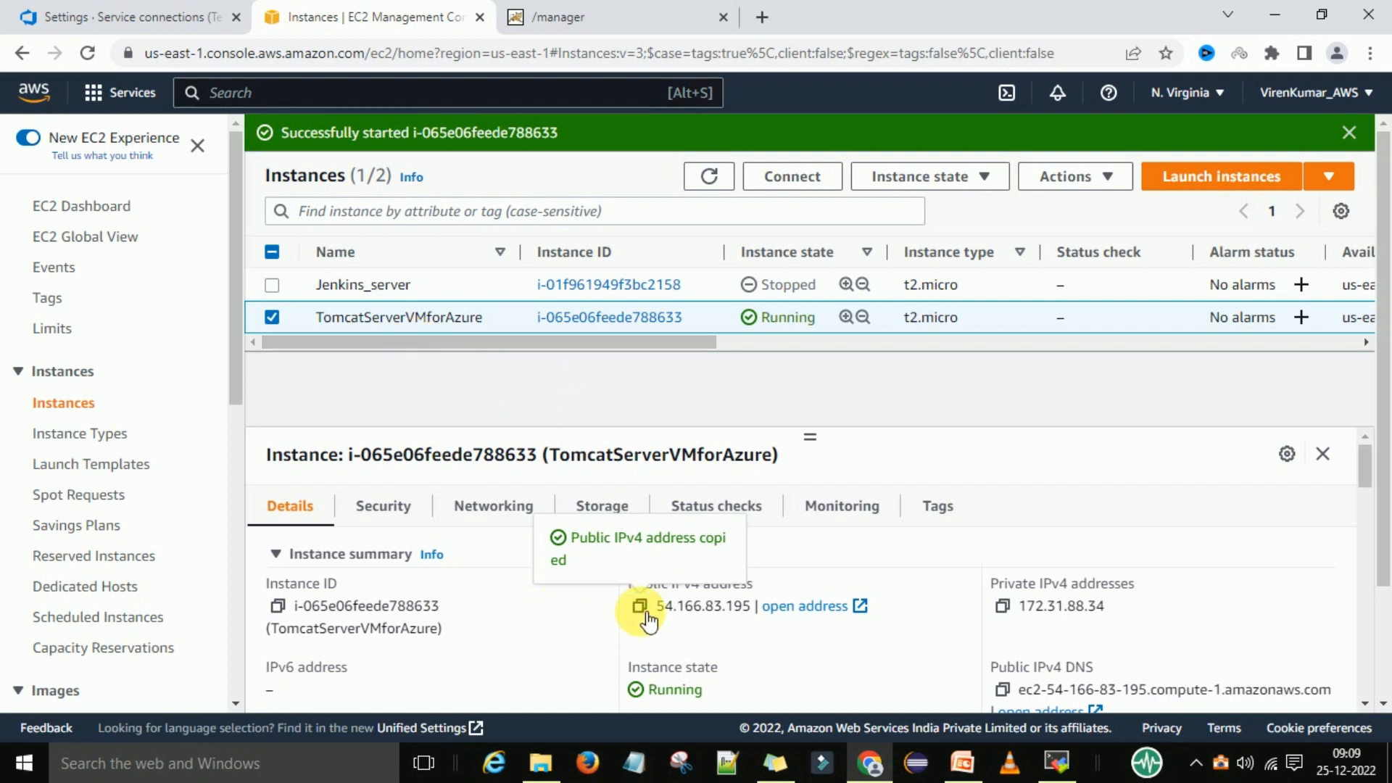
left_click(125, 17)
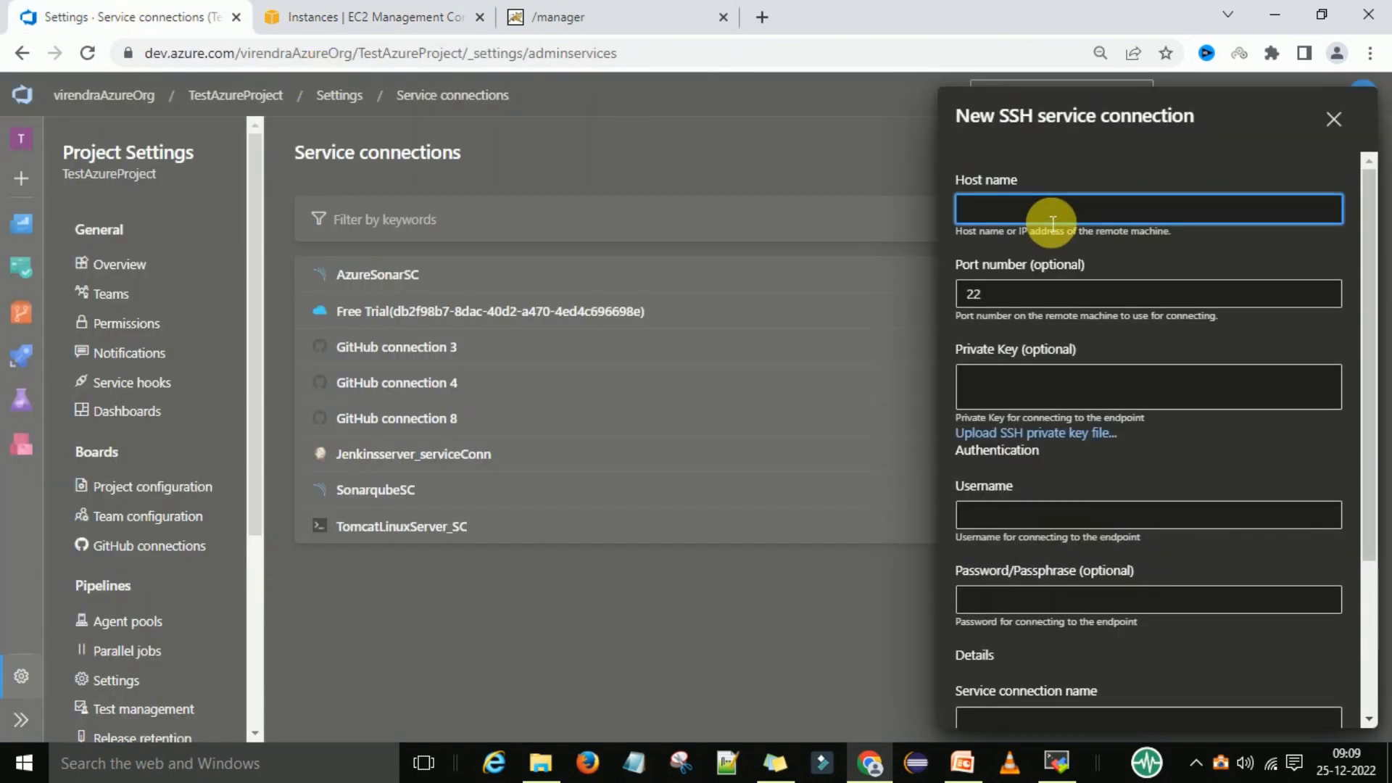
type("54.166.83.195")
left_click(1112, 242)
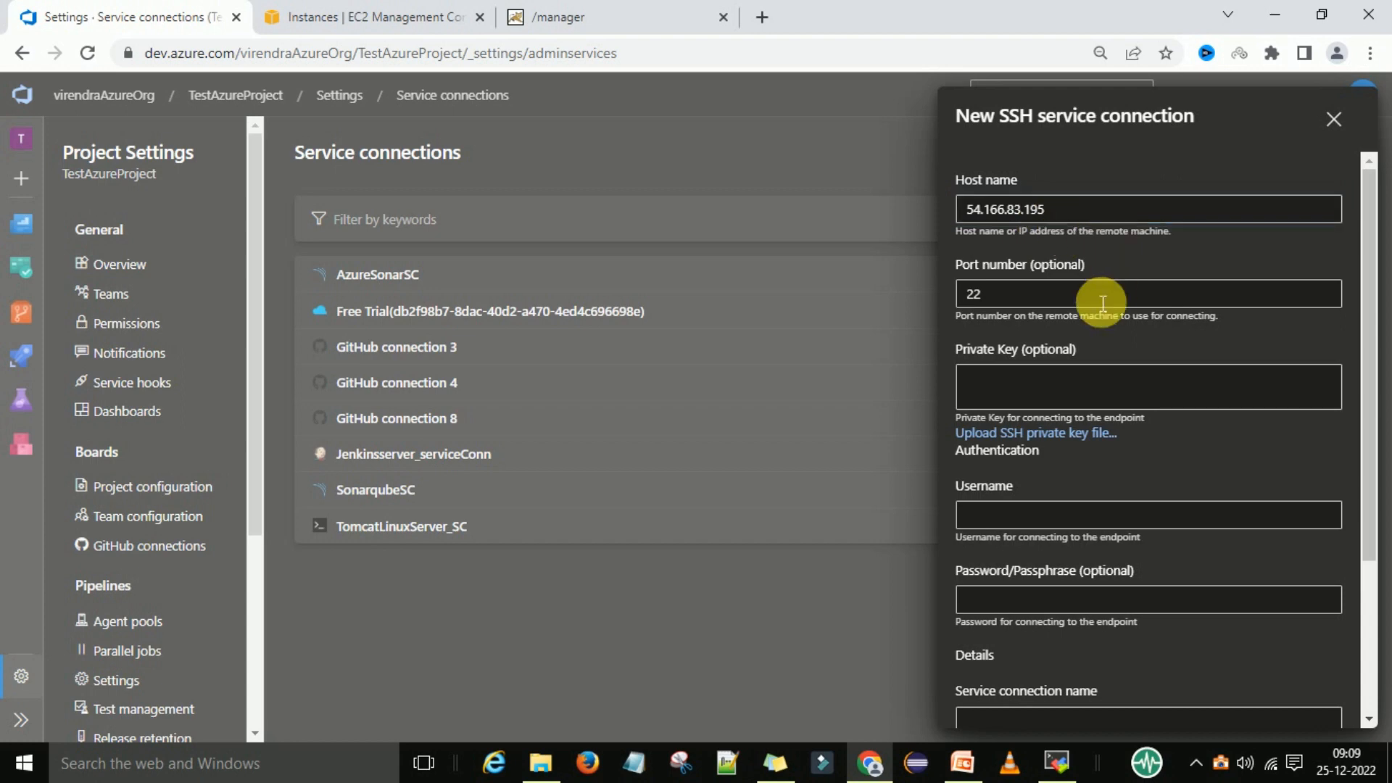
Examine the instance's security group inbound rules to check which port SSH uses
left_click(1035, 303)
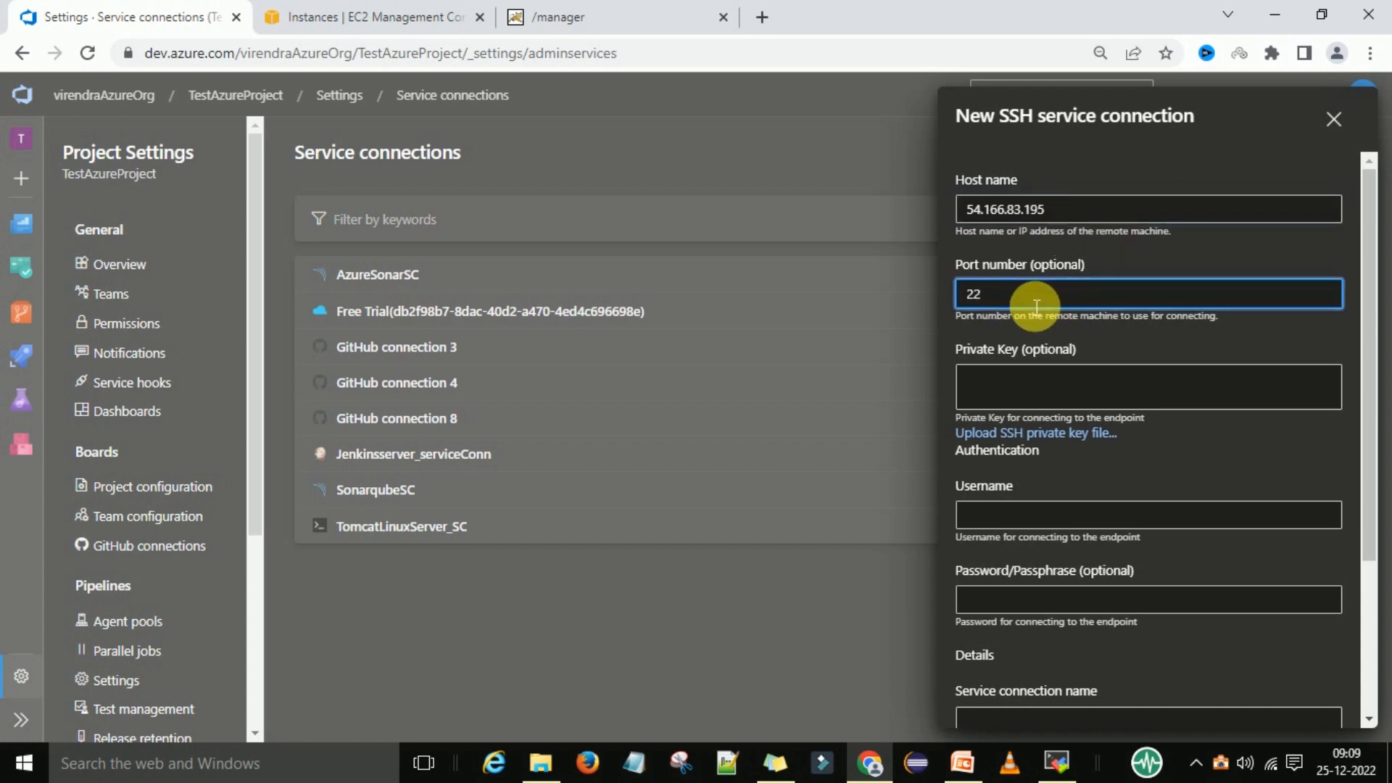
left_click(304, 16)
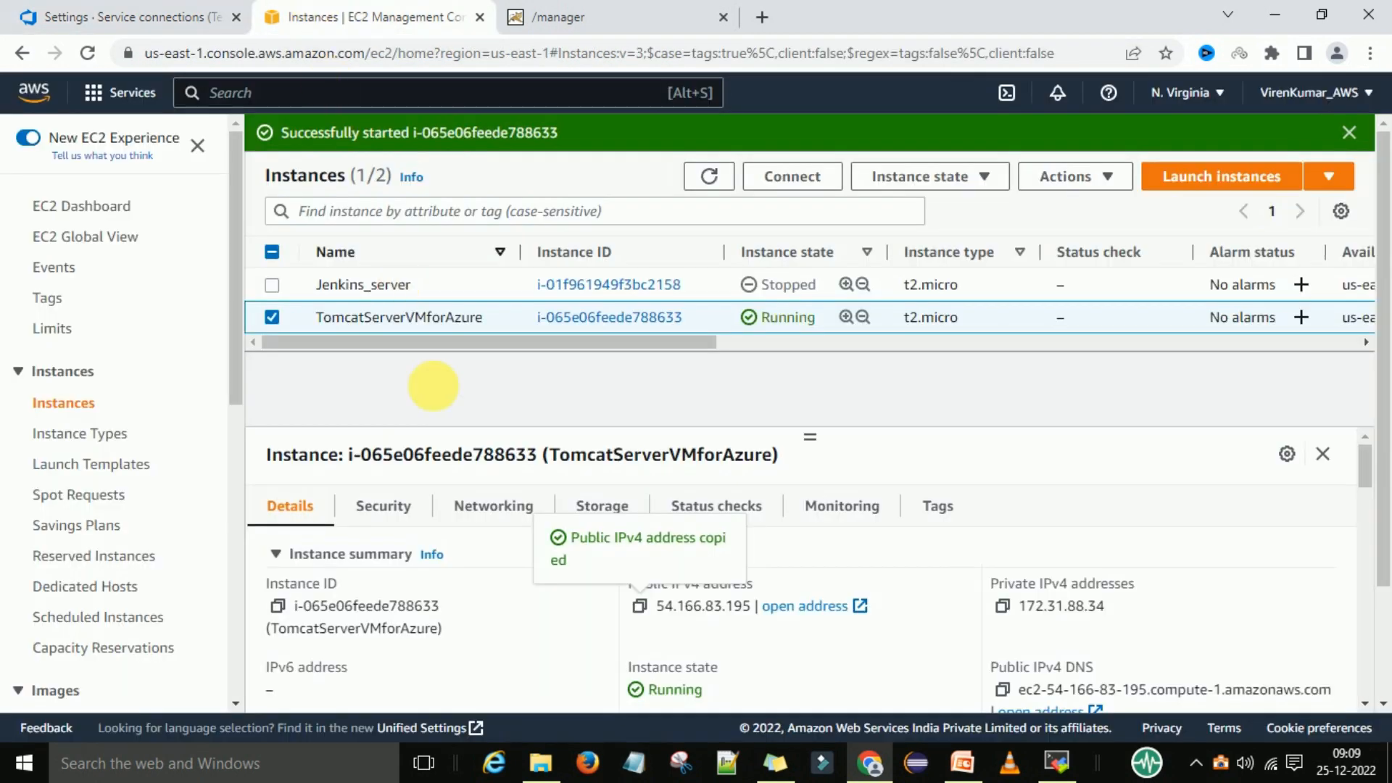
left_click(381, 505)
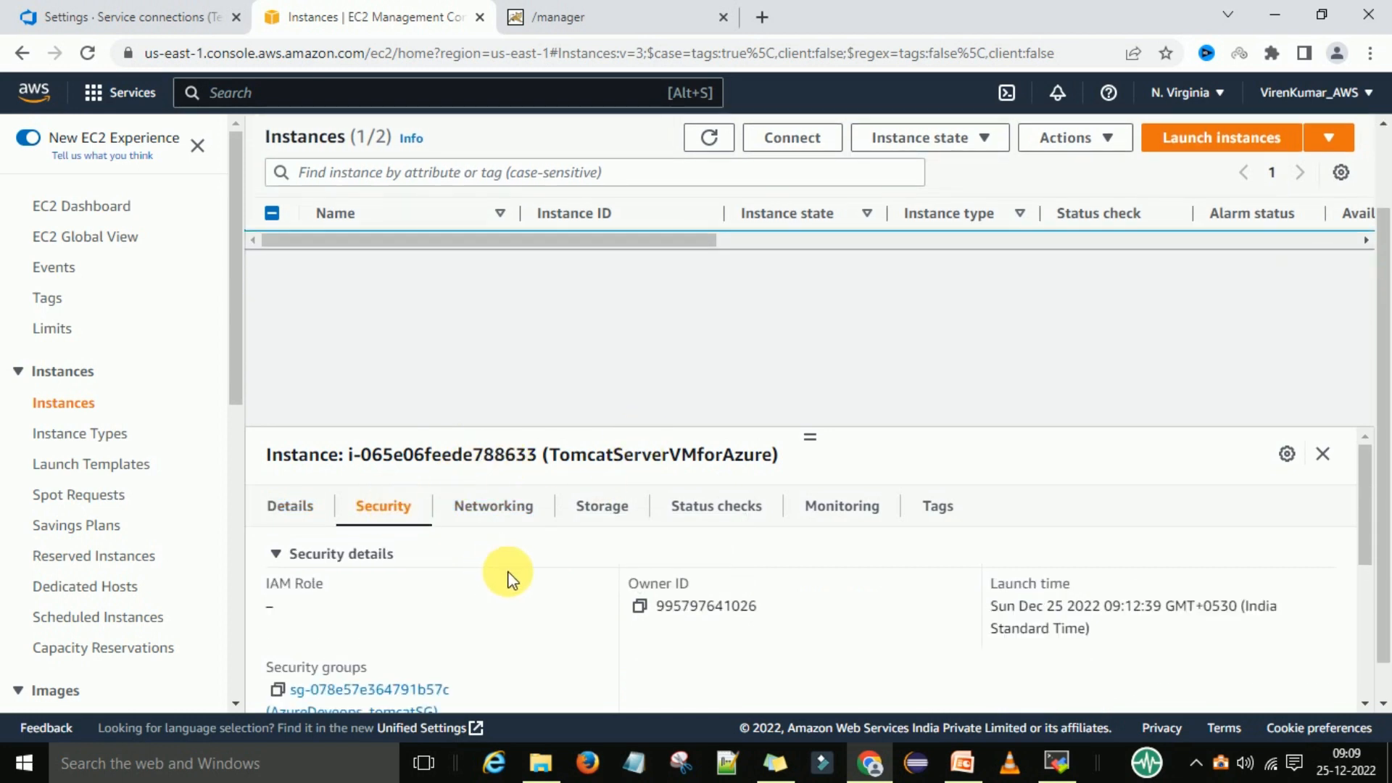
scroll(510, 578, "down", 2)
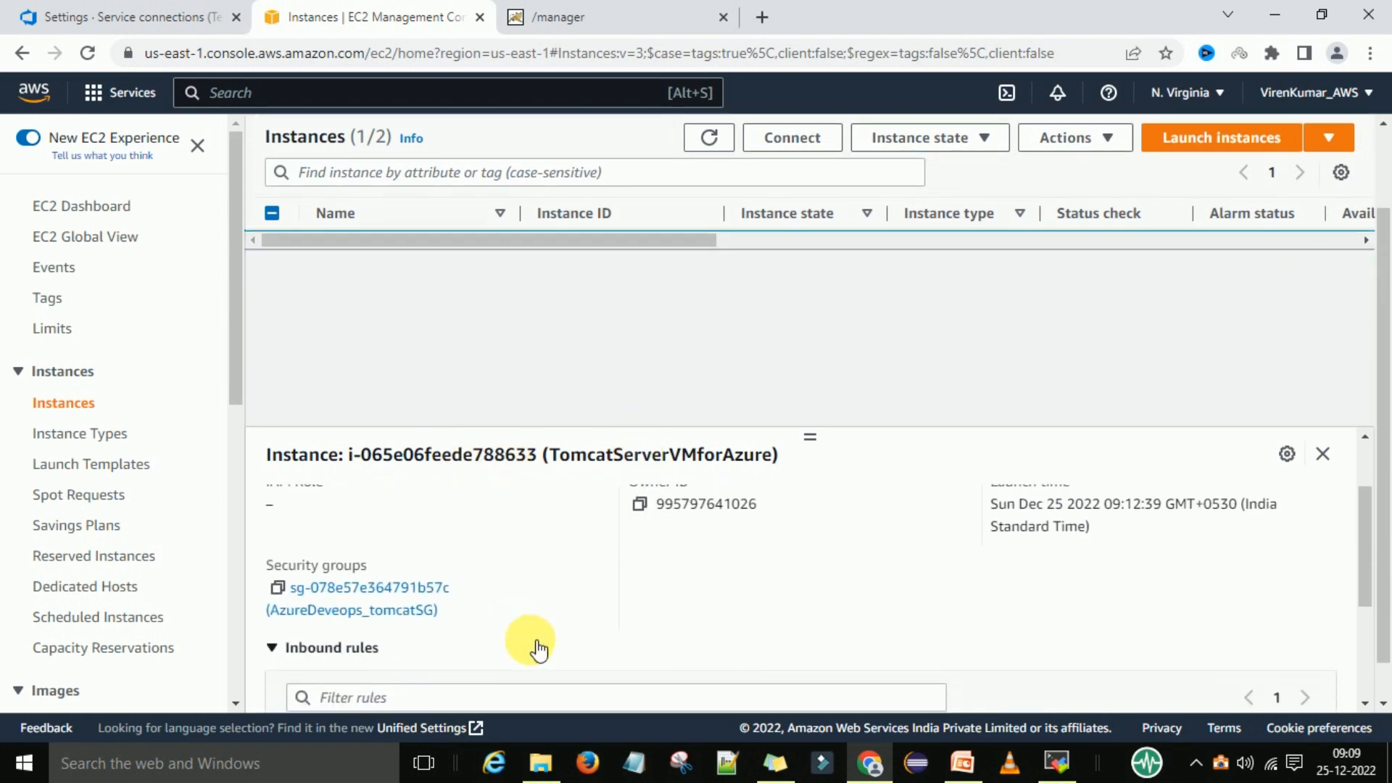
left_click(406, 622)
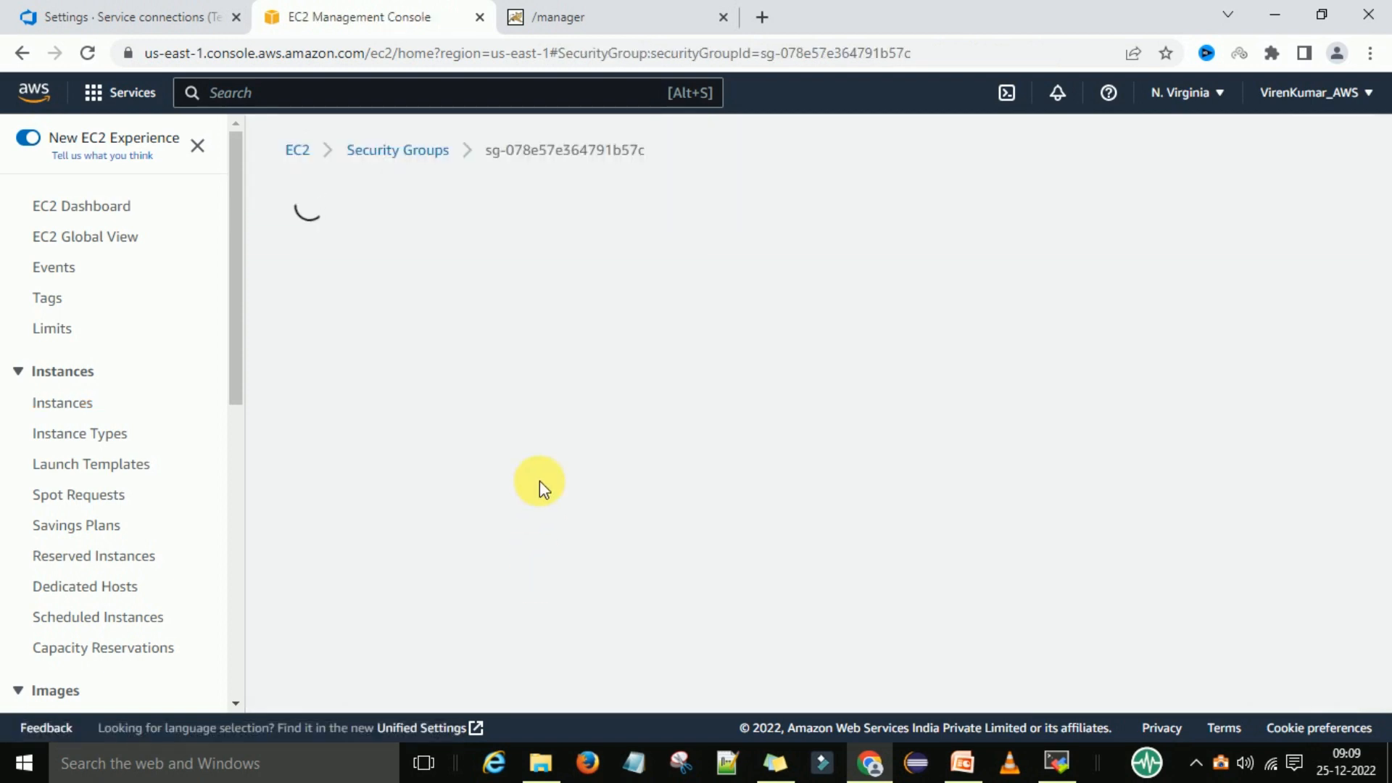
scroll(746, 498, "down", 3)
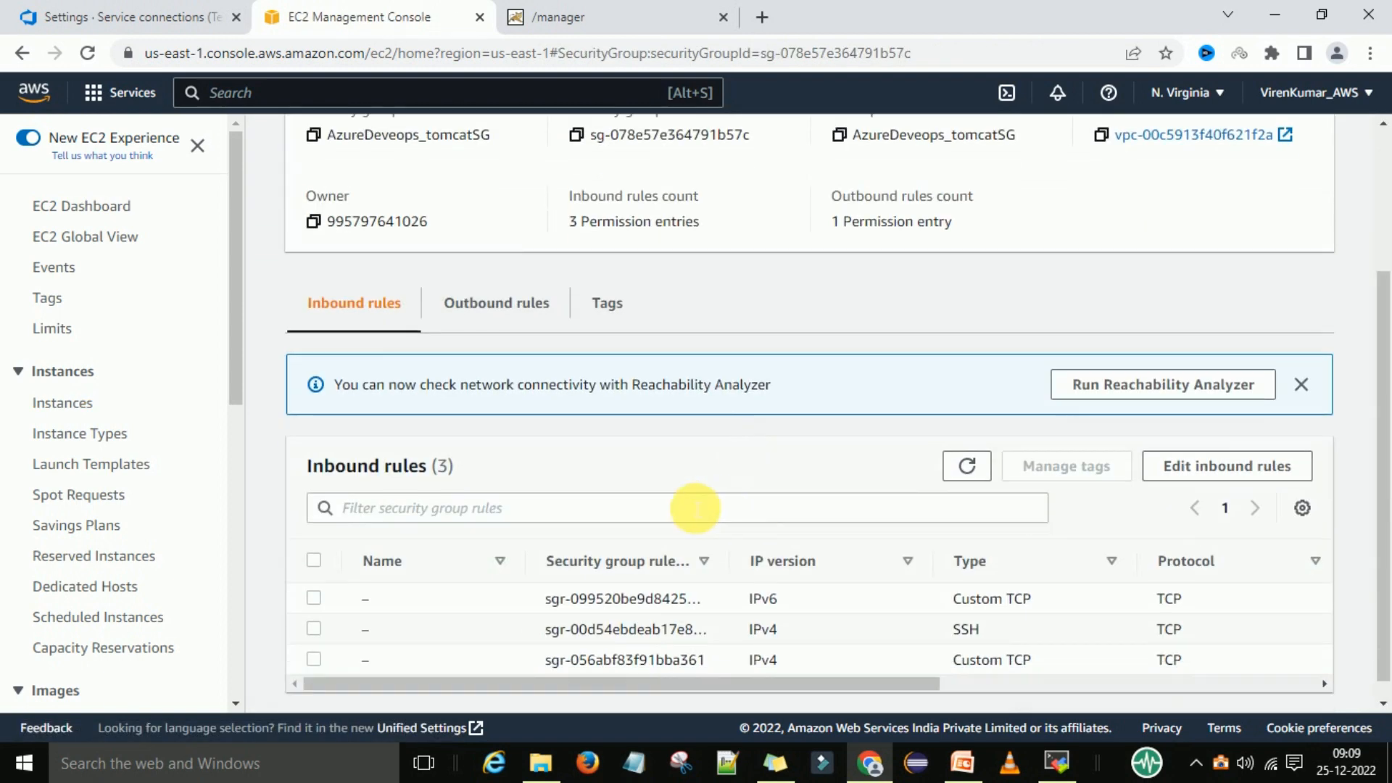
scroll(674, 500, "down", 1)
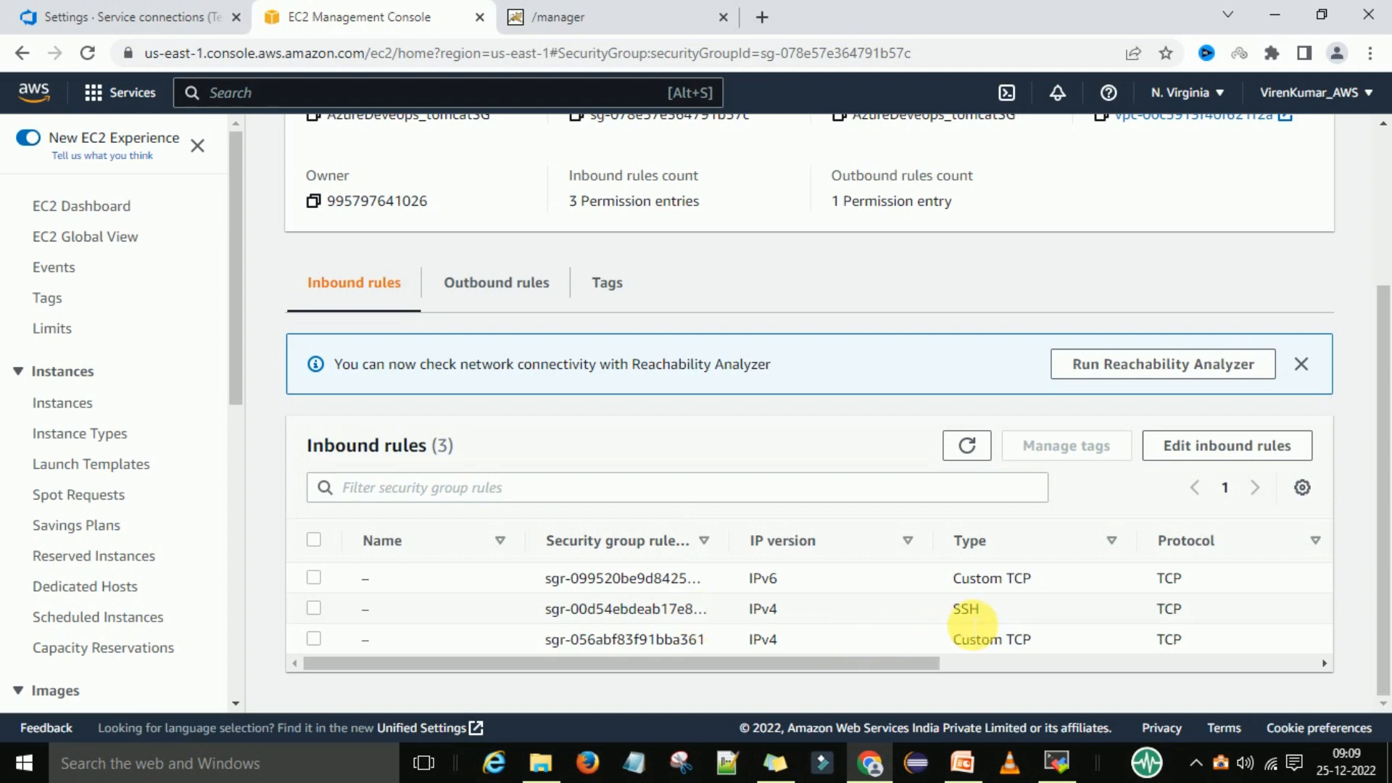
left_click_drag(869, 661, 1073, 662)
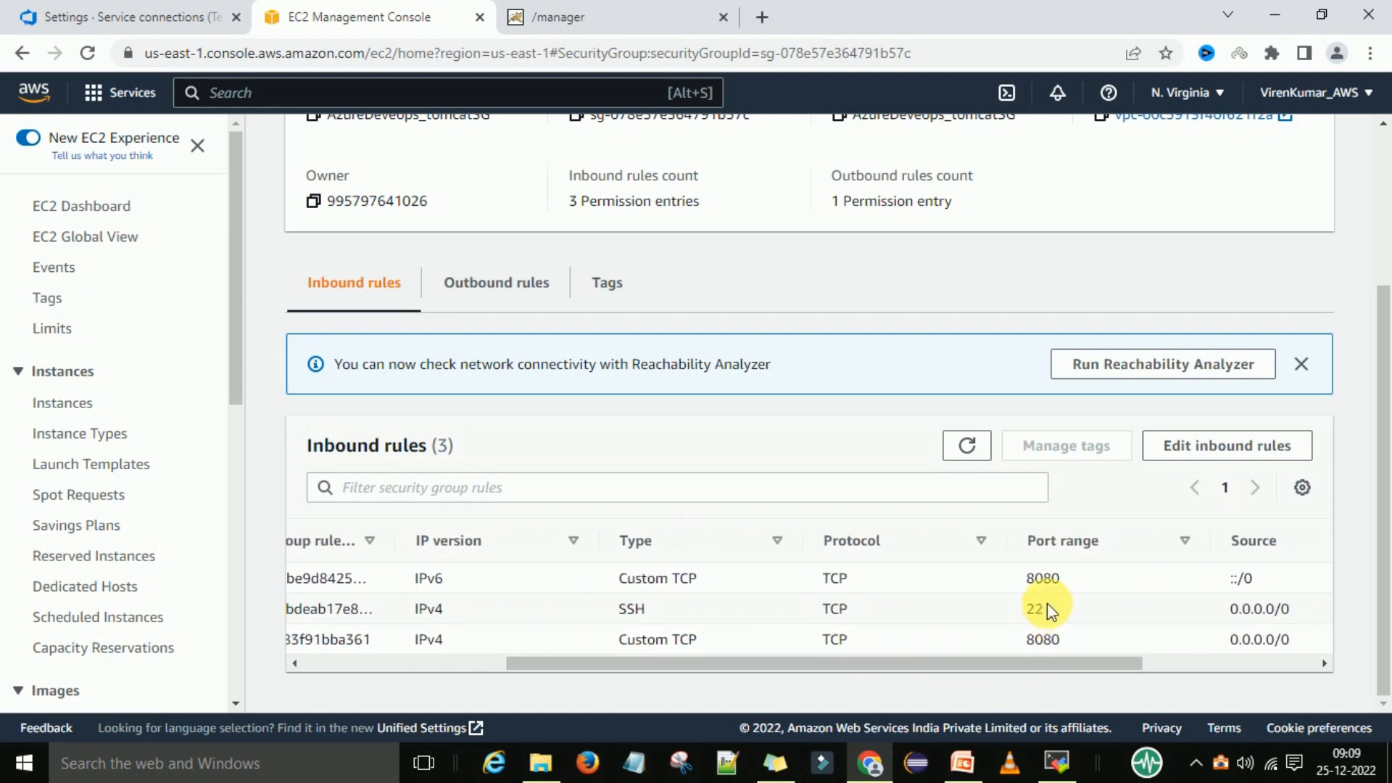
double_click(647, 613)
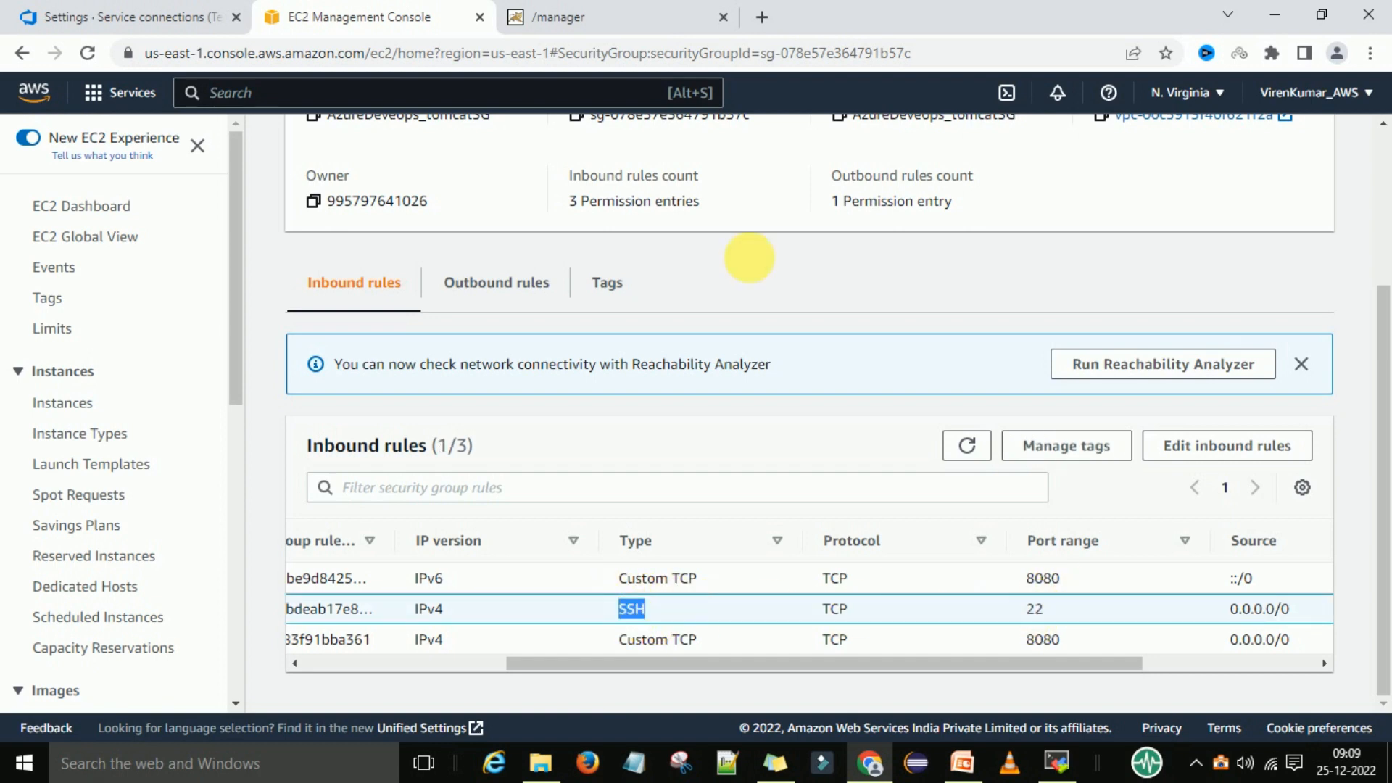
Look up the key pair name assigned to the Tomcat instance in the EC2 instances list
left_click(94, 17)
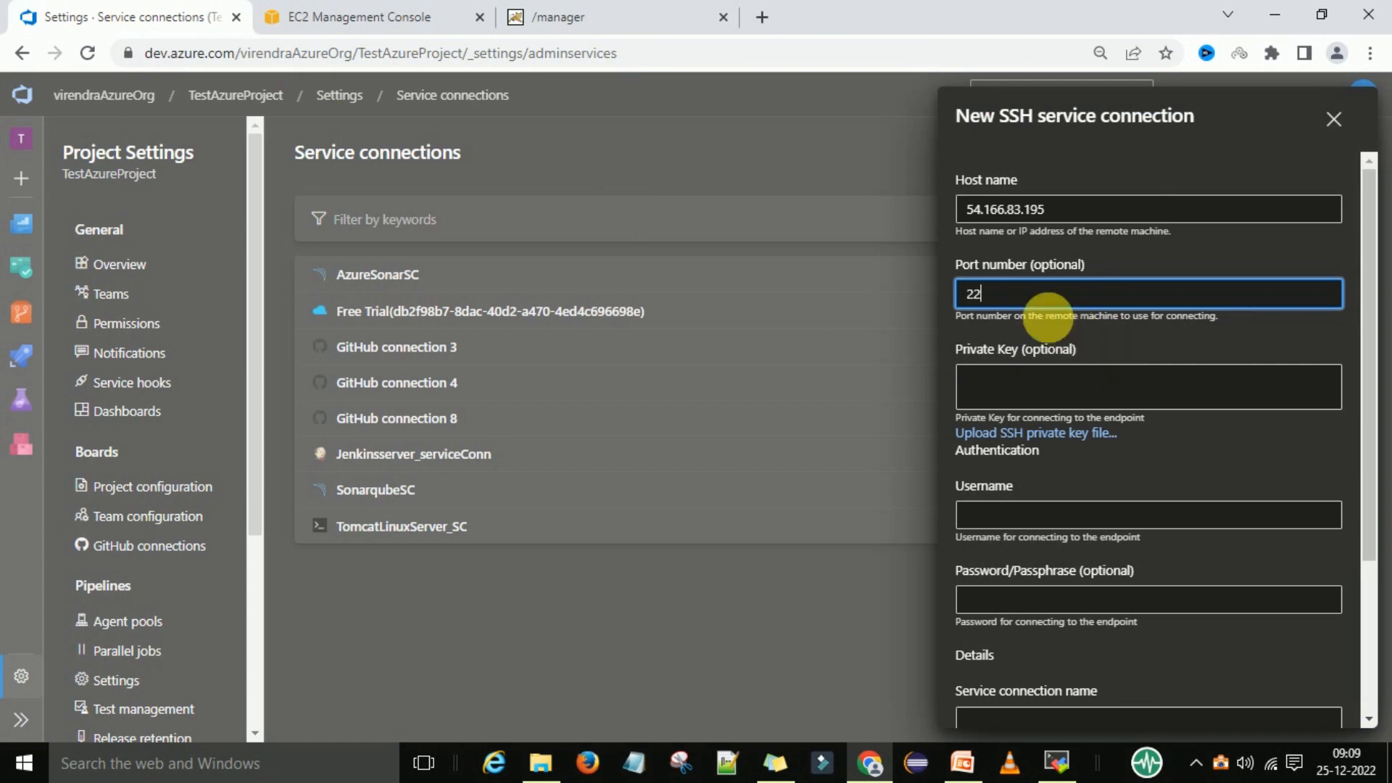
left_click(999, 399)
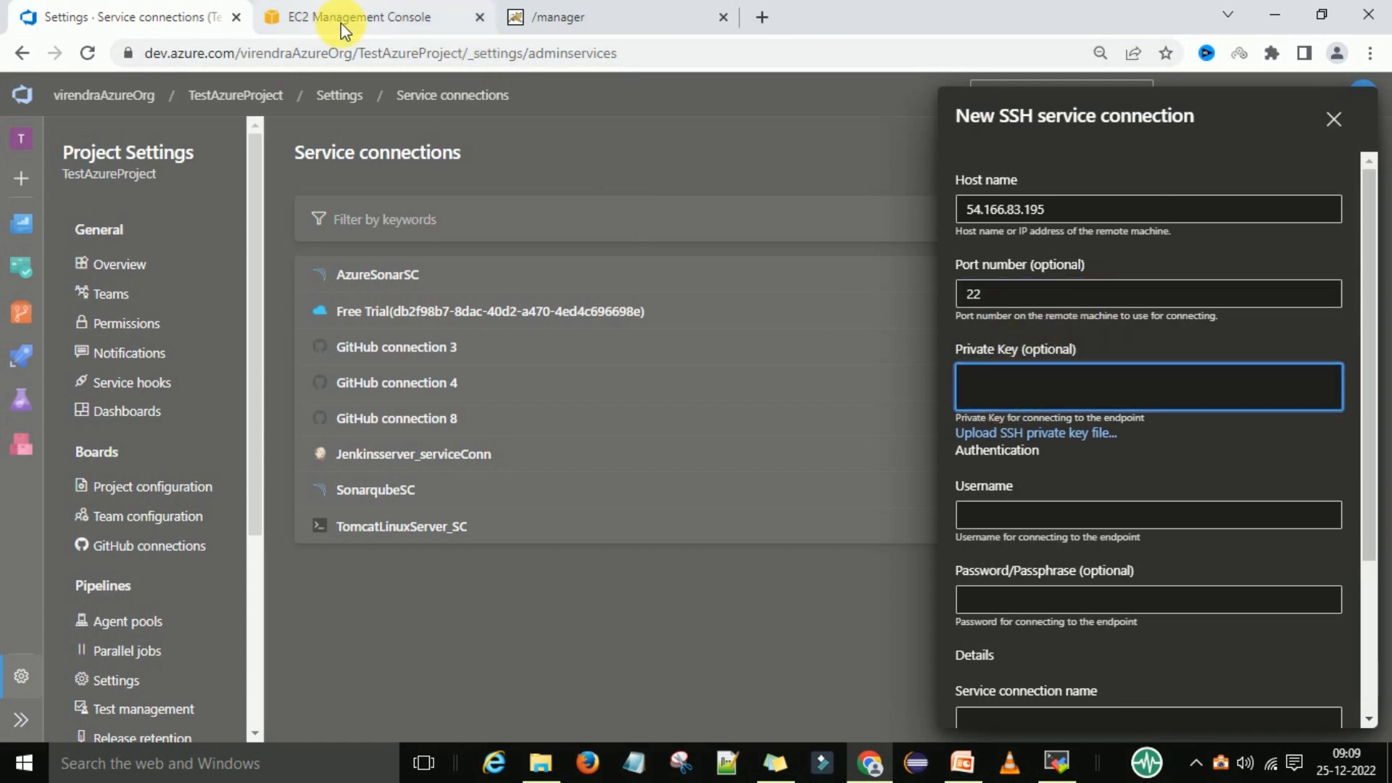
left_click(373, 16)
scroll(708, 455, "up", 3)
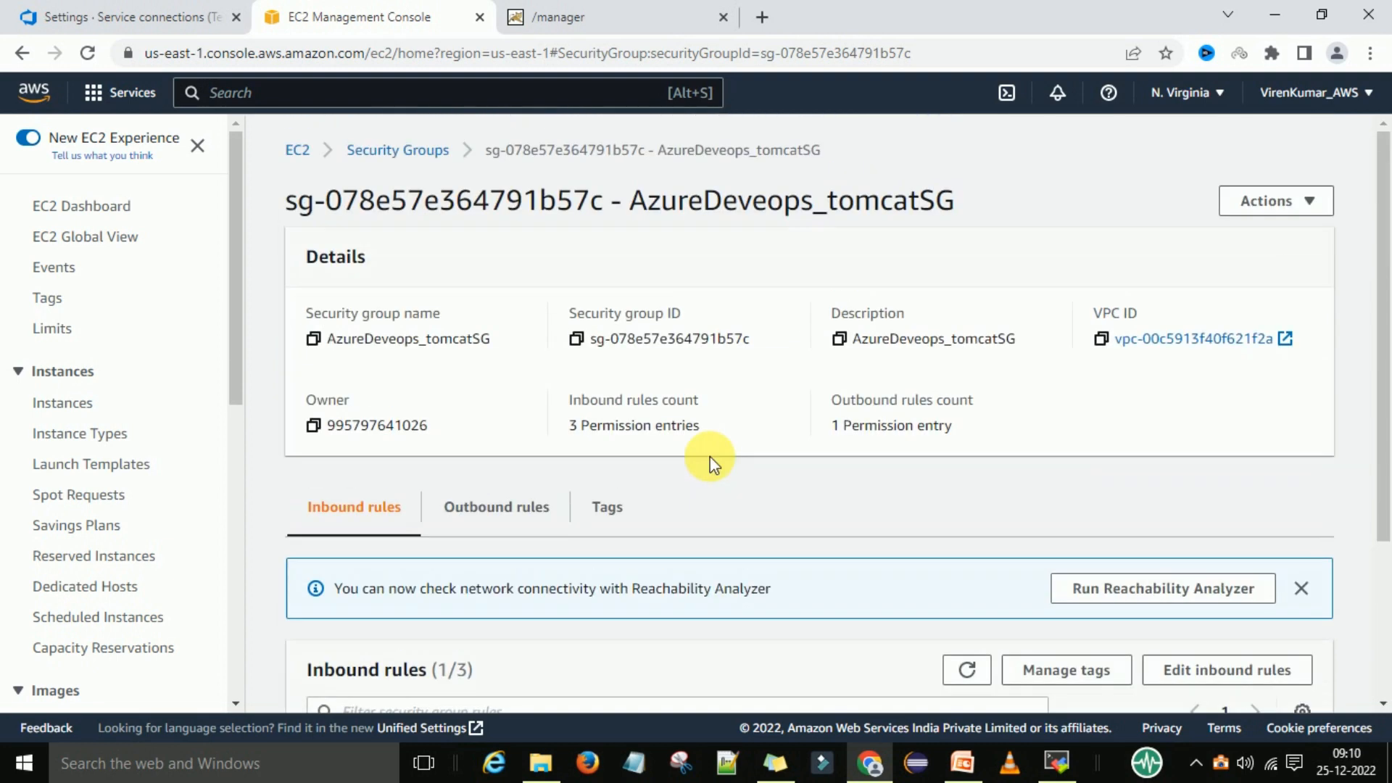
left_click(298, 150)
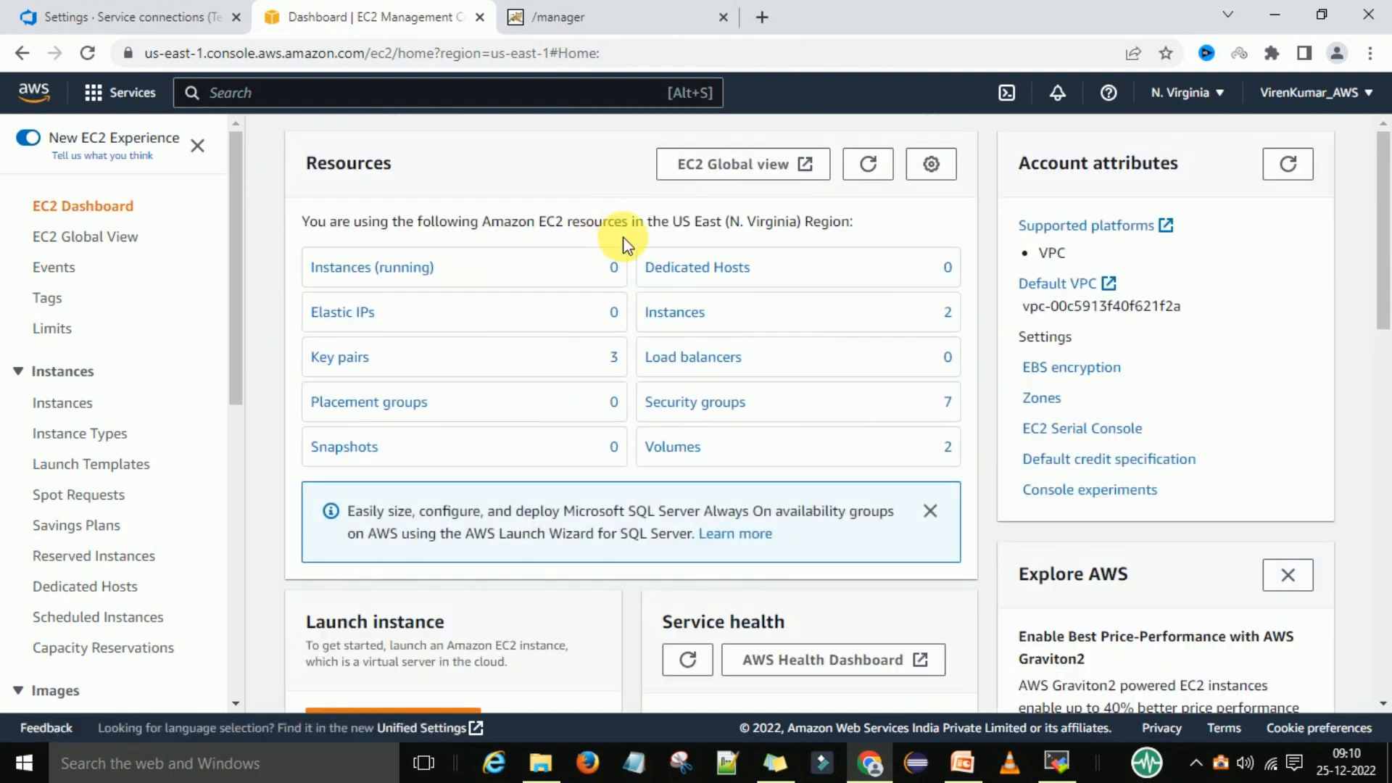
left_click(681, 314)
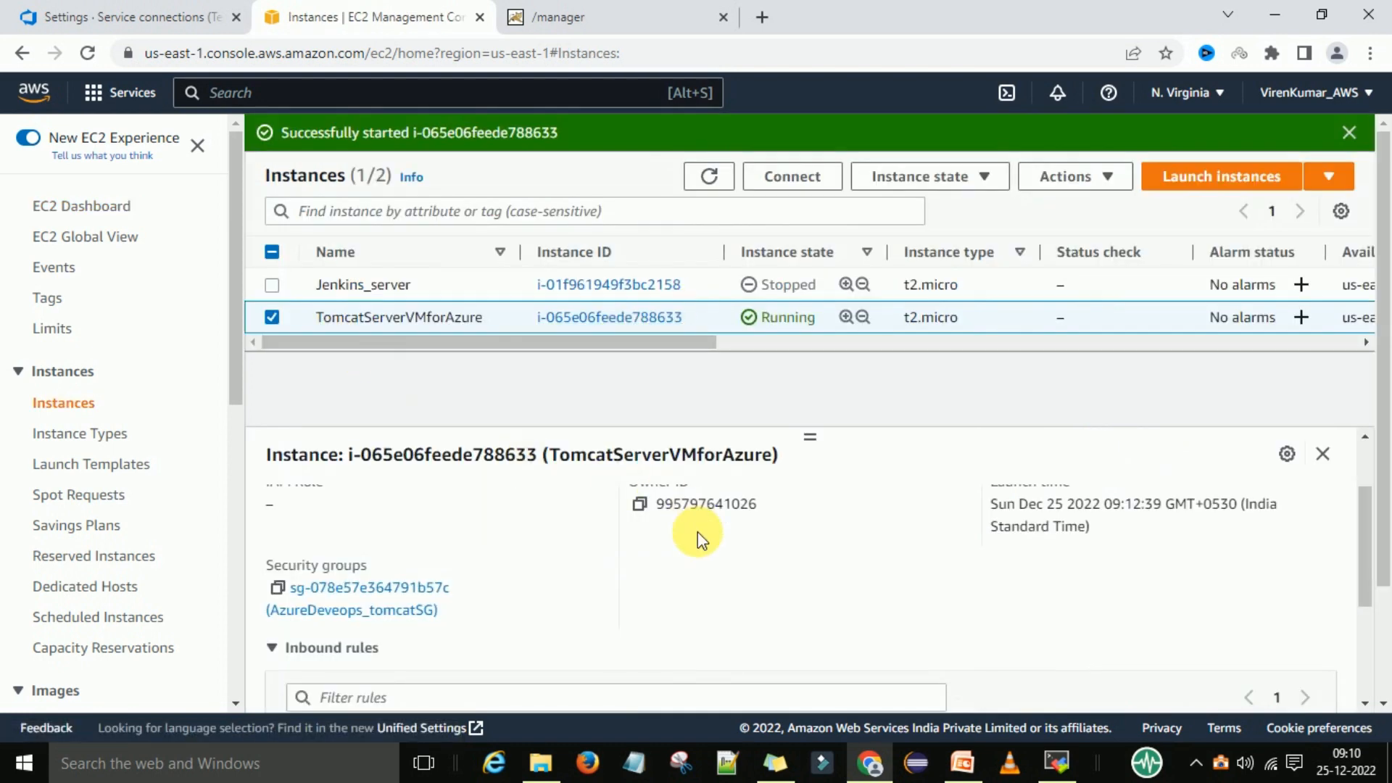
scroll(689, 540, "up", 2)
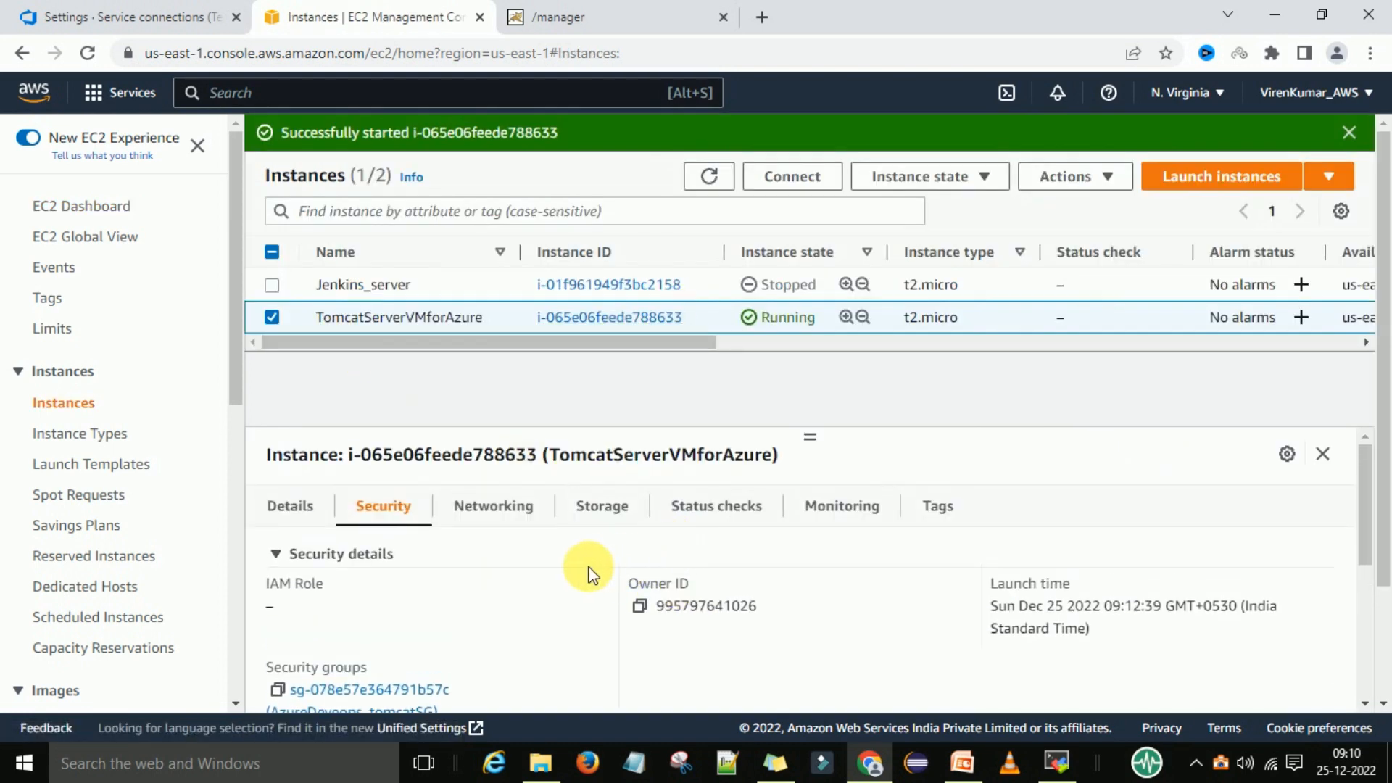
left_click_drag(666, 342, 1252, 340)
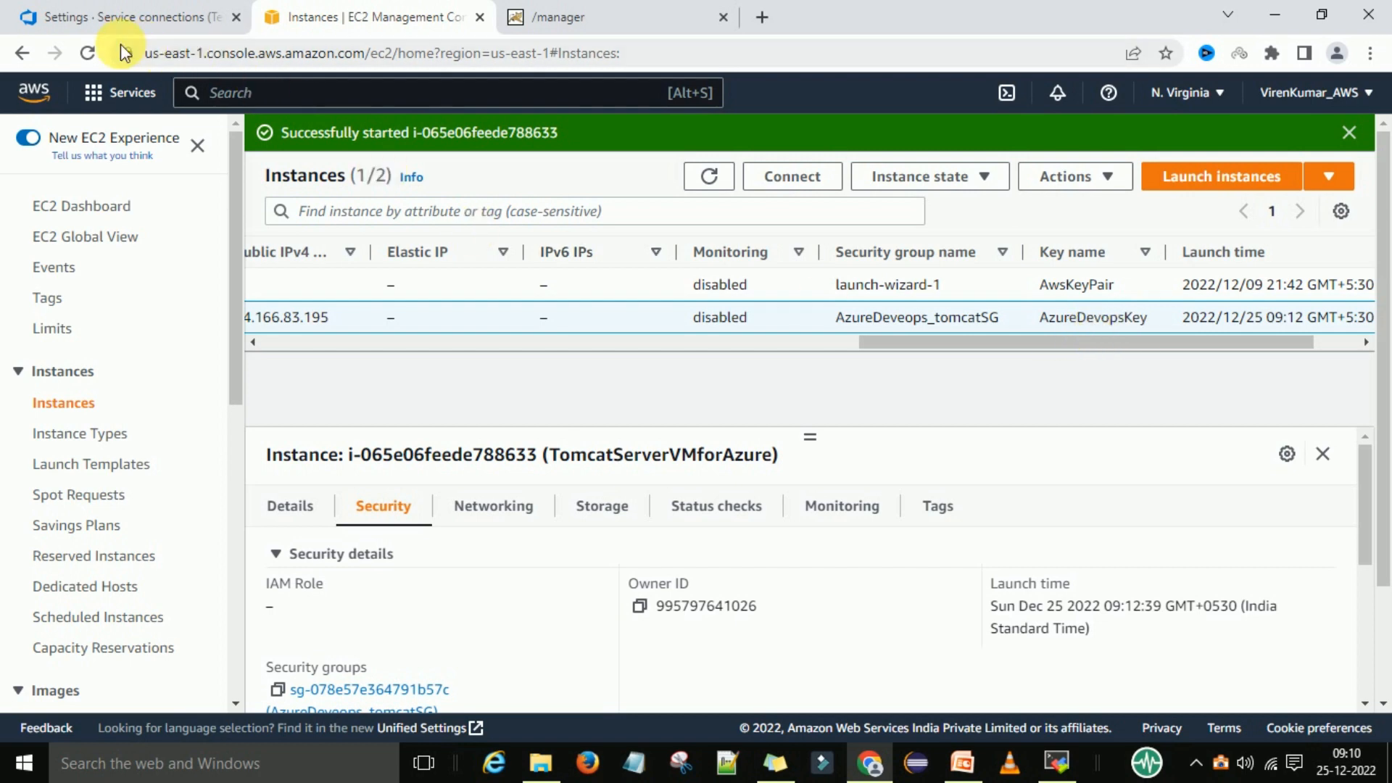
left_click(106, 20)
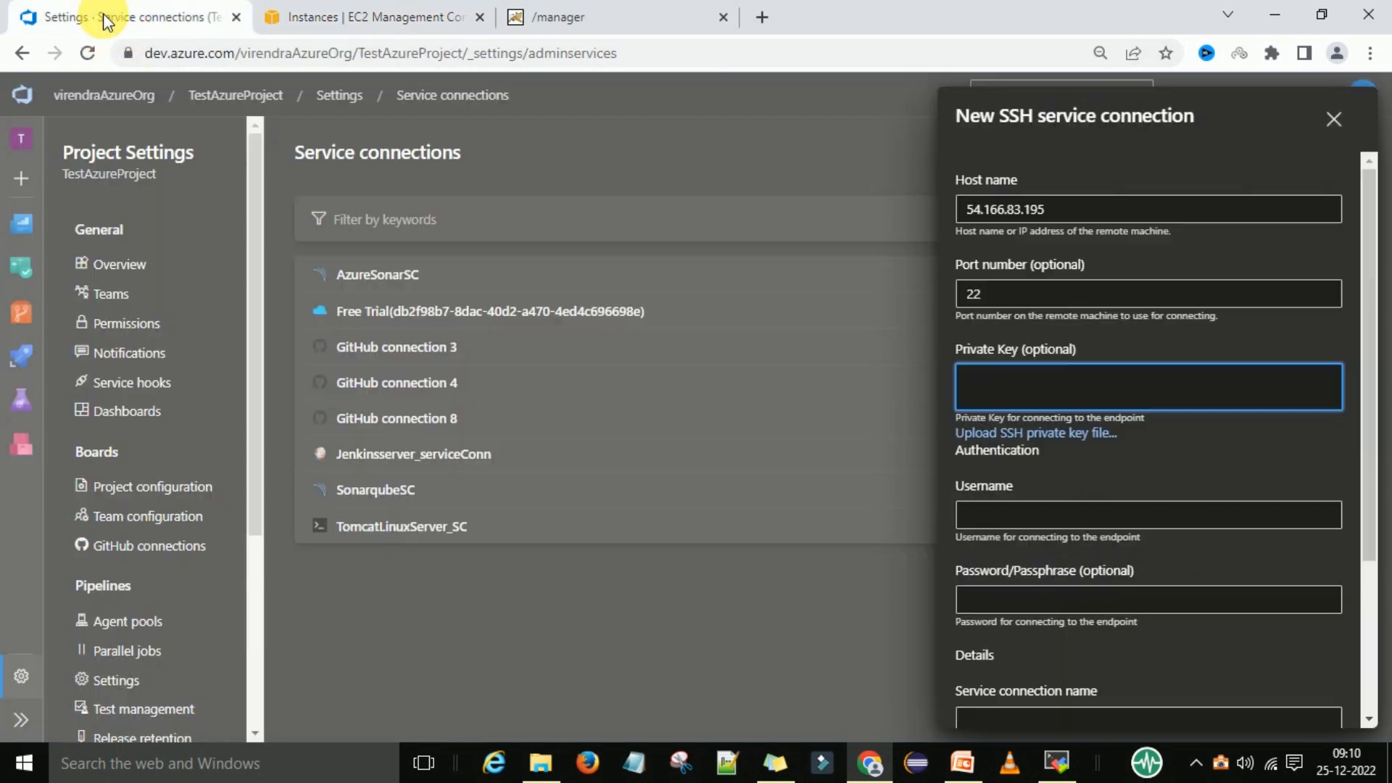
Upload the SSH private key file AzureDevopsKey.pem from the keys folder into the connection's Private Key field
left_click(1054, 435)
left_click(827, 406)
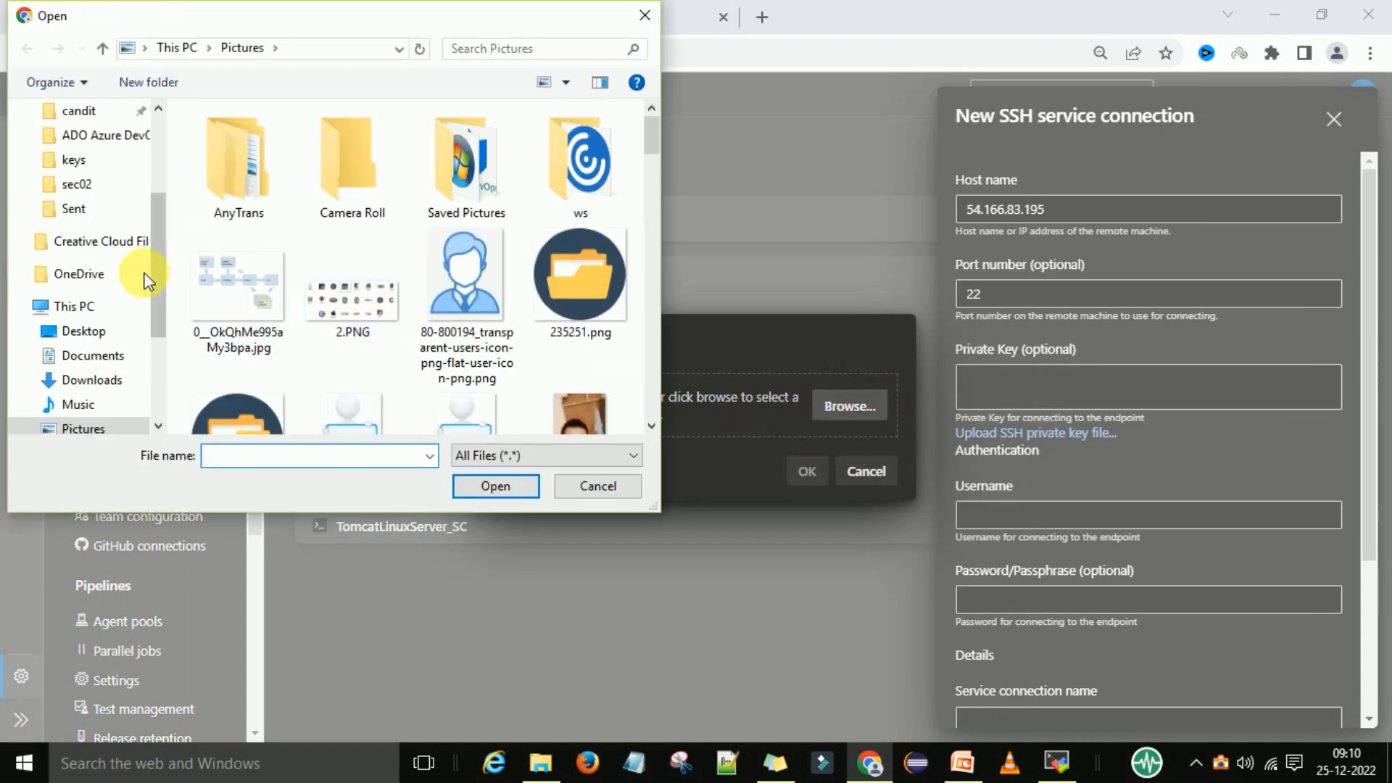
scroll(109, 294, "up", 1)
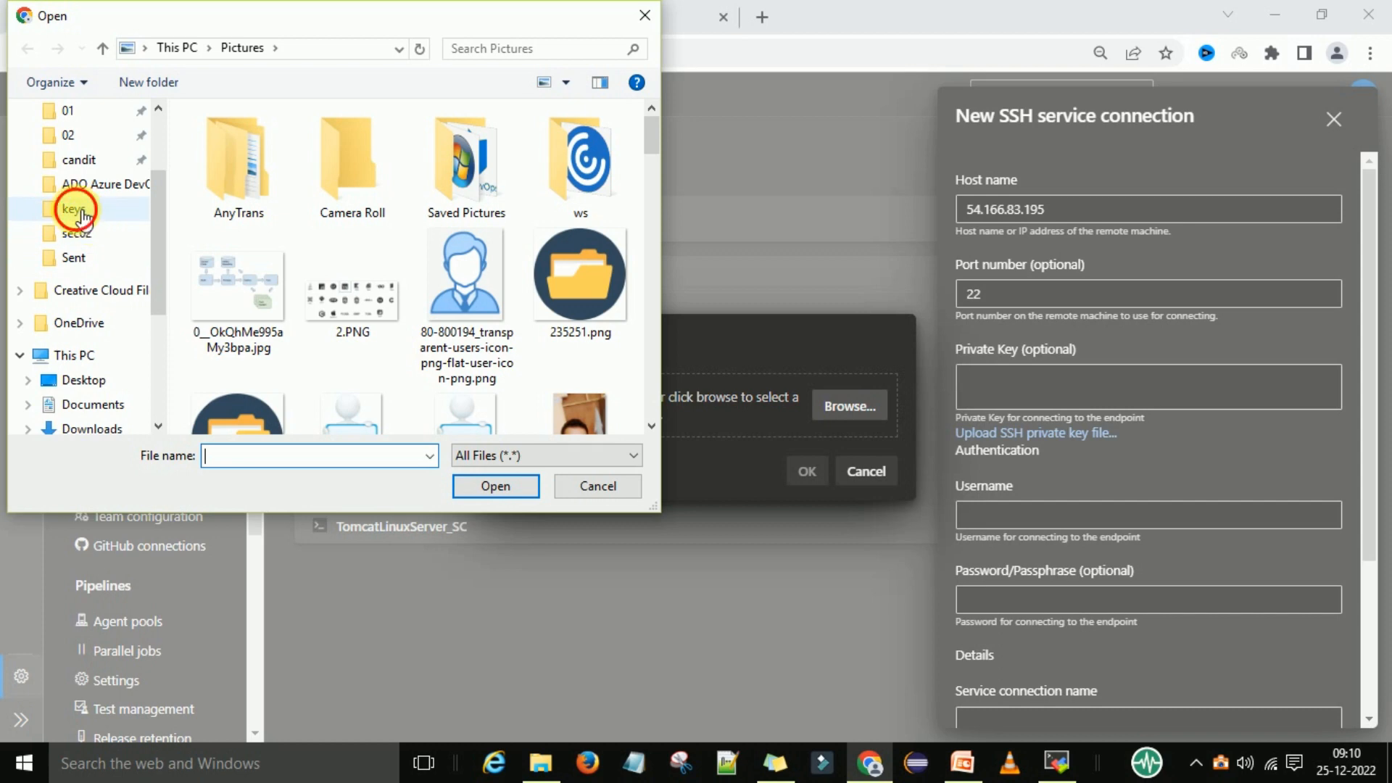
left_click(74, 209)
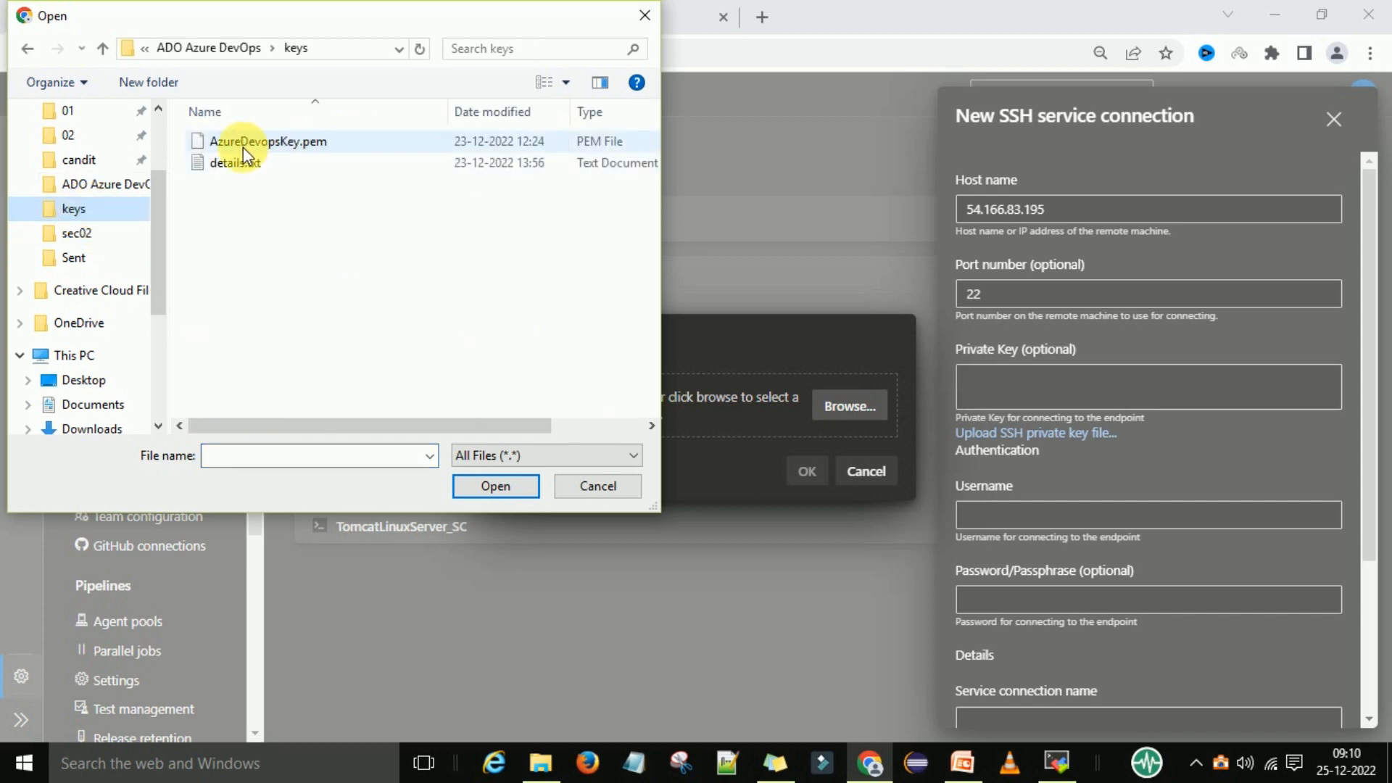
left_click(303, 142)
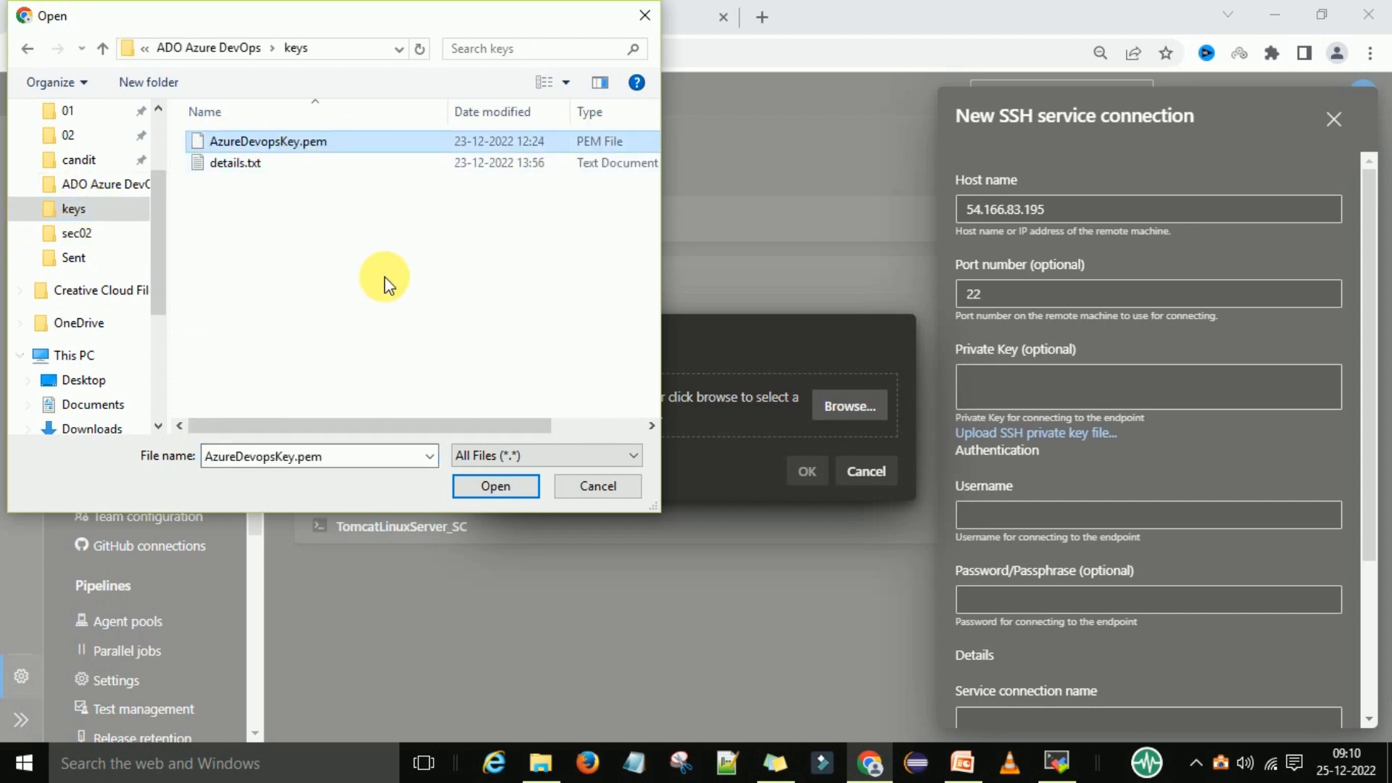
left_click(490, 486)
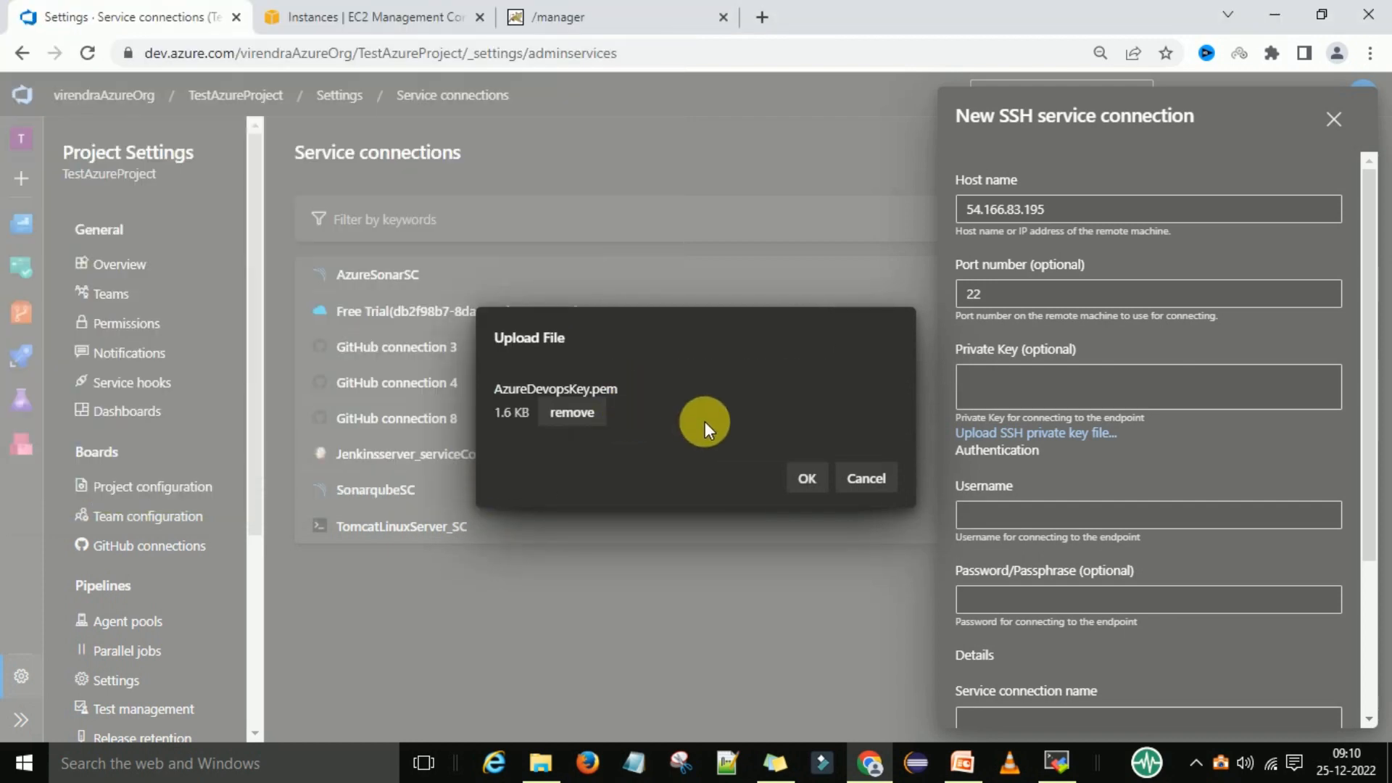
left_click(827, 489)
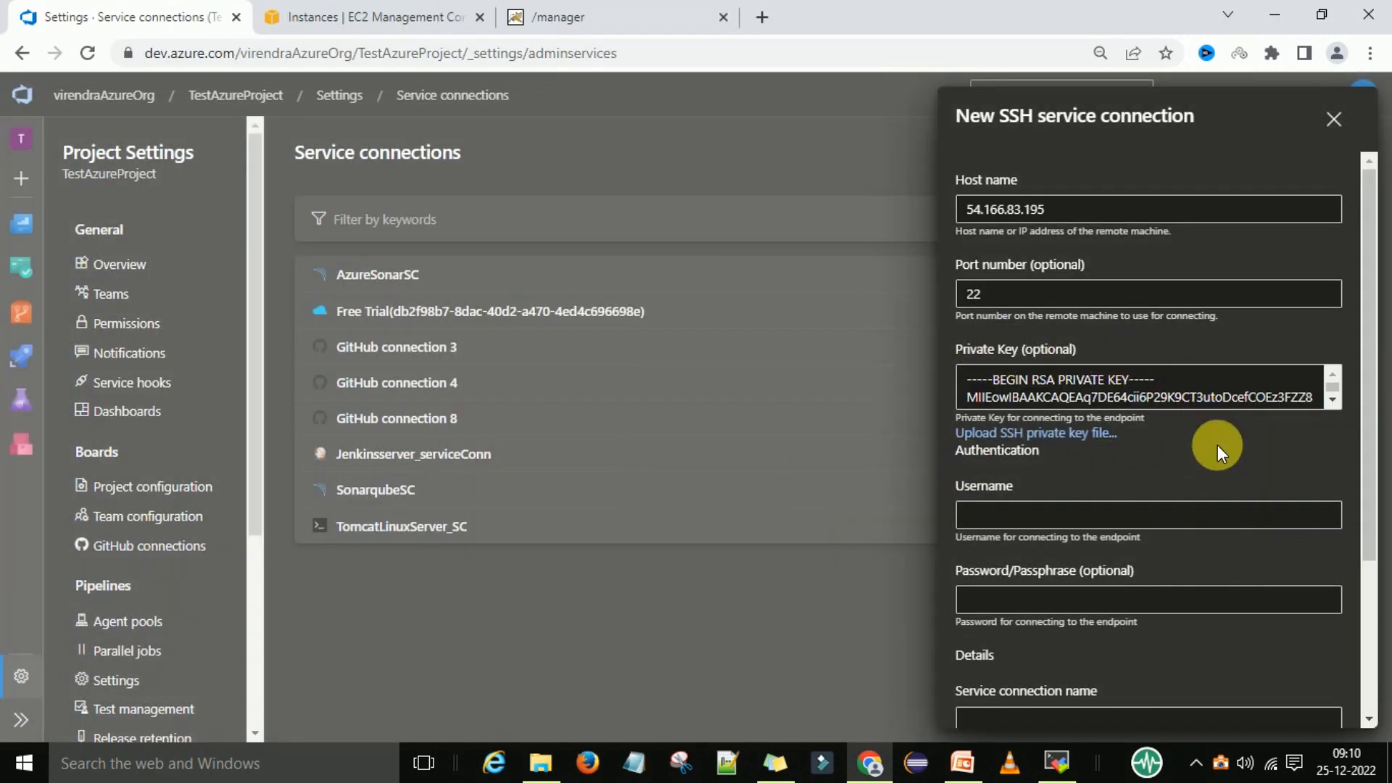
Enter ec2-user as the SSH connection's username, leaving the password empty
scroll(1216, 446, "down", 2)
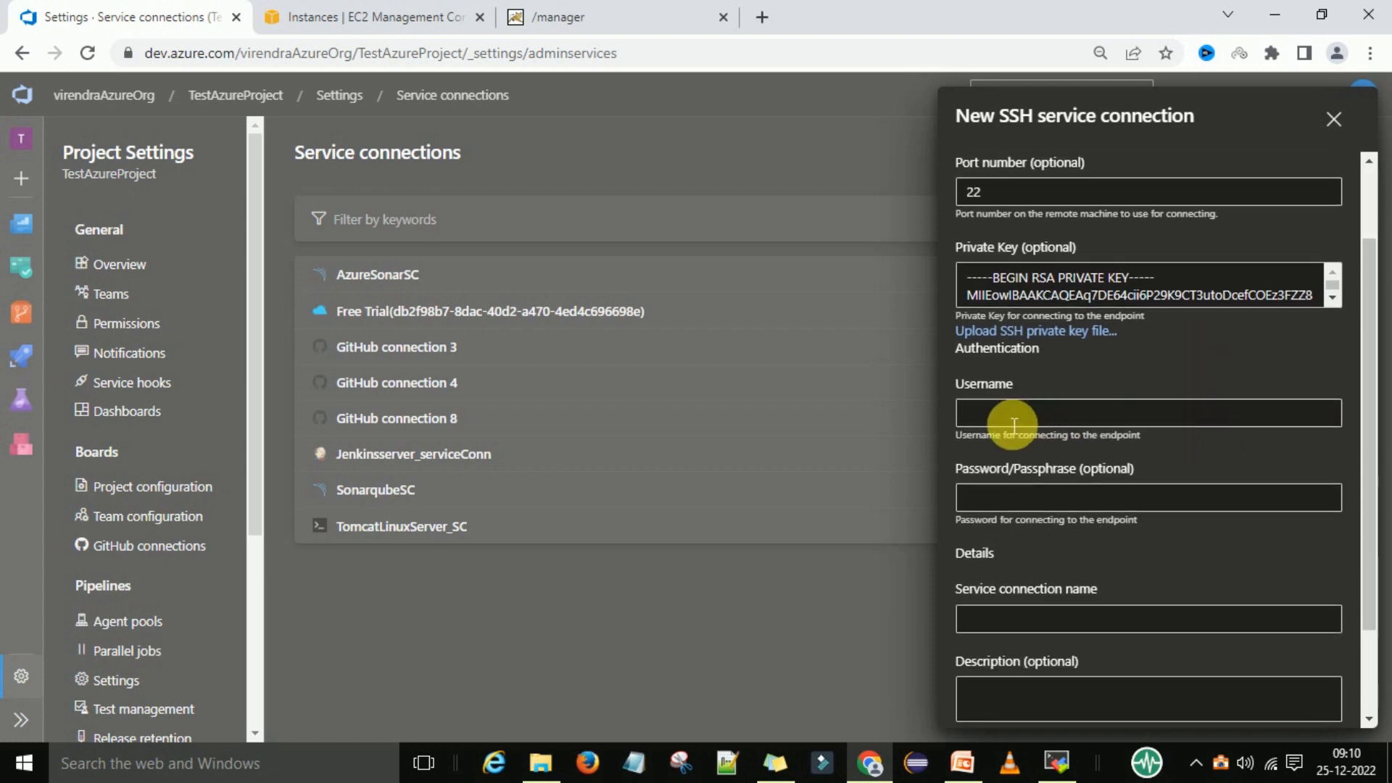
left_click(1016, 420)
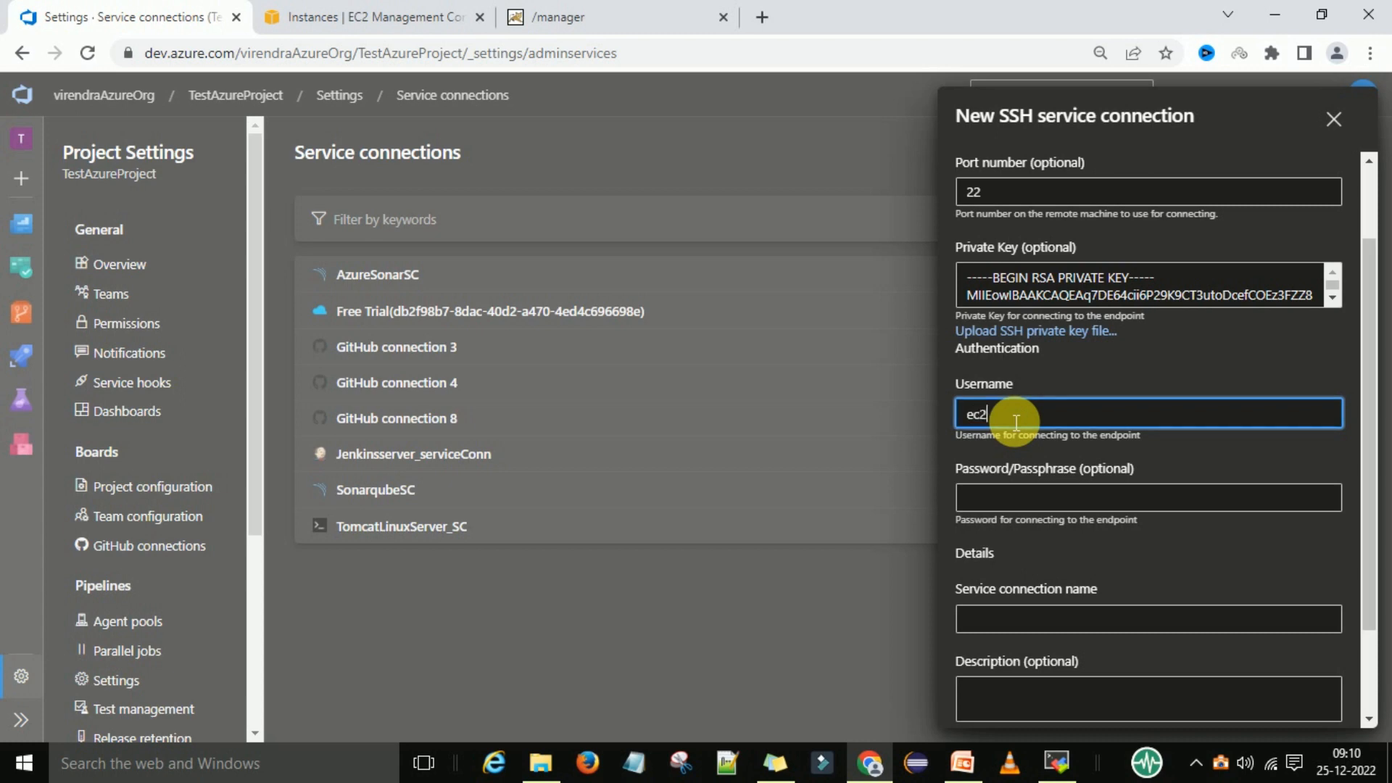
type("ec2-user")
left_click(1059, 508)
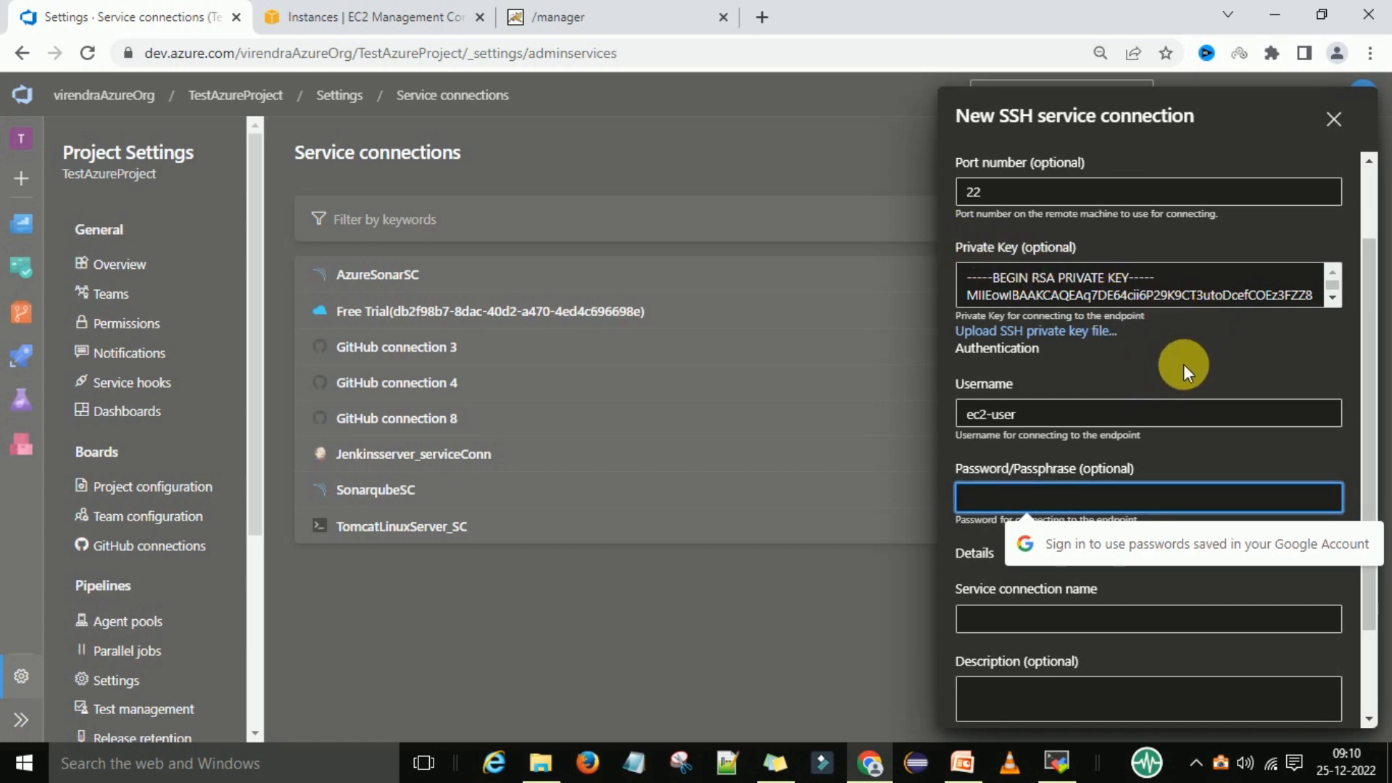
scroll(1183, 364, "down", 2)
left_click(1047, 318)
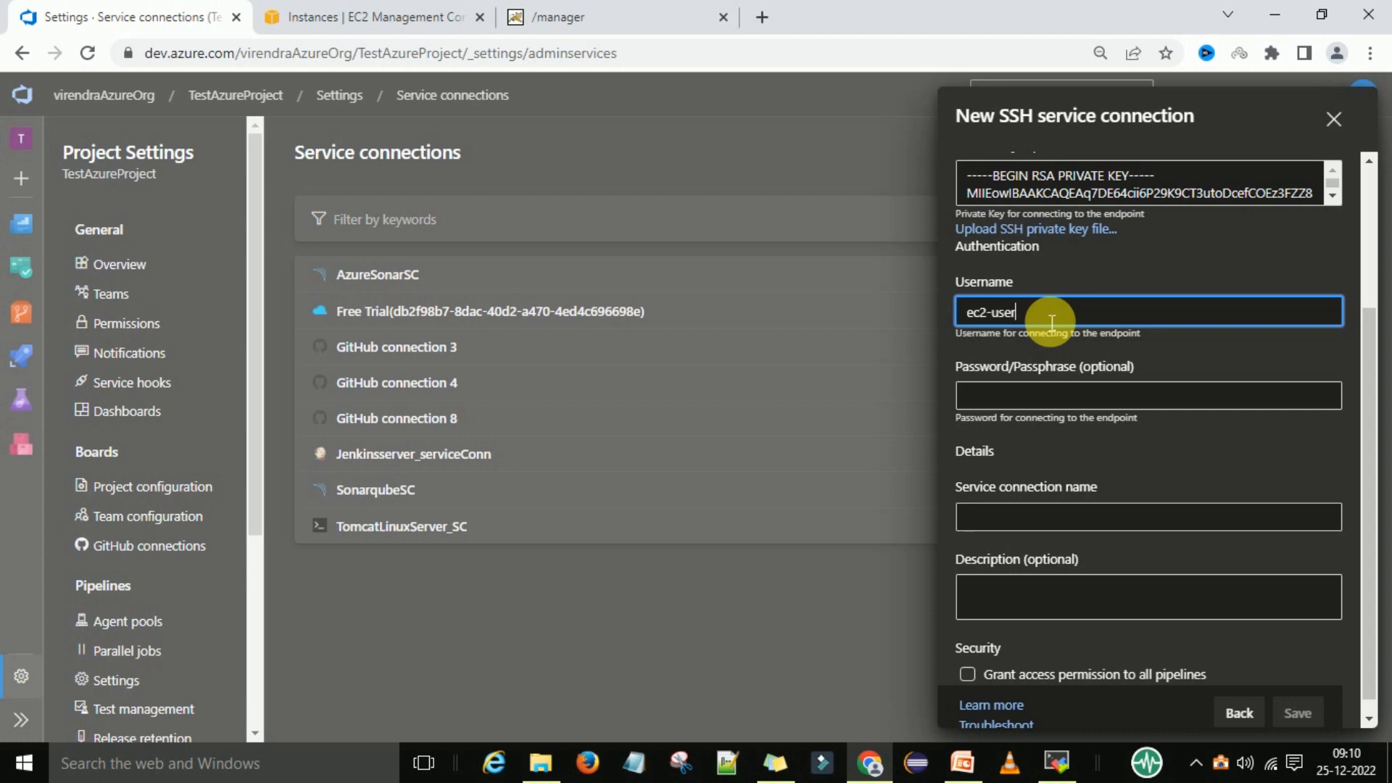
left_click(1198, 351)
Name the service connection TomcatScForazurepipeline
scroll(1174, 413, "down", 1)
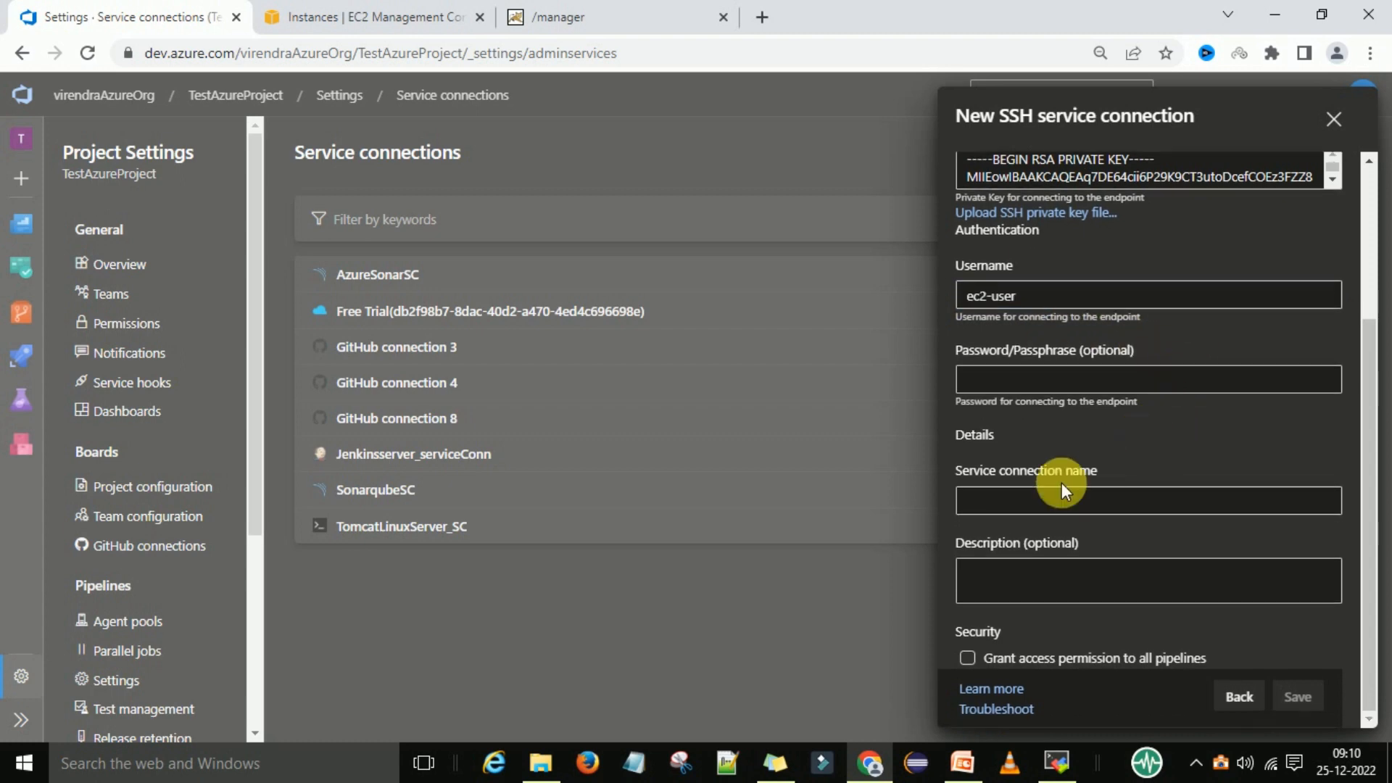
left_click(1008, 511)
type("TomcatScForazurepipeline")
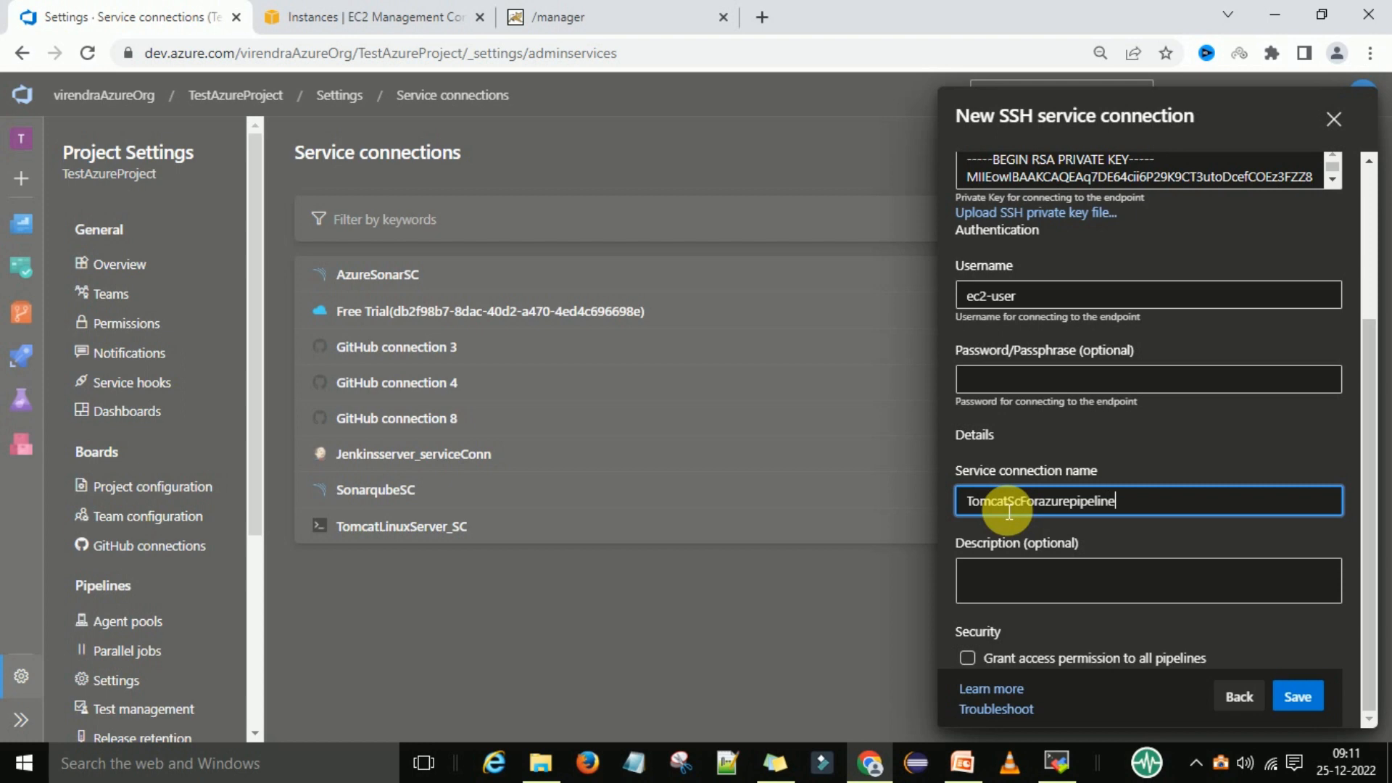
left_click(1024, 508)
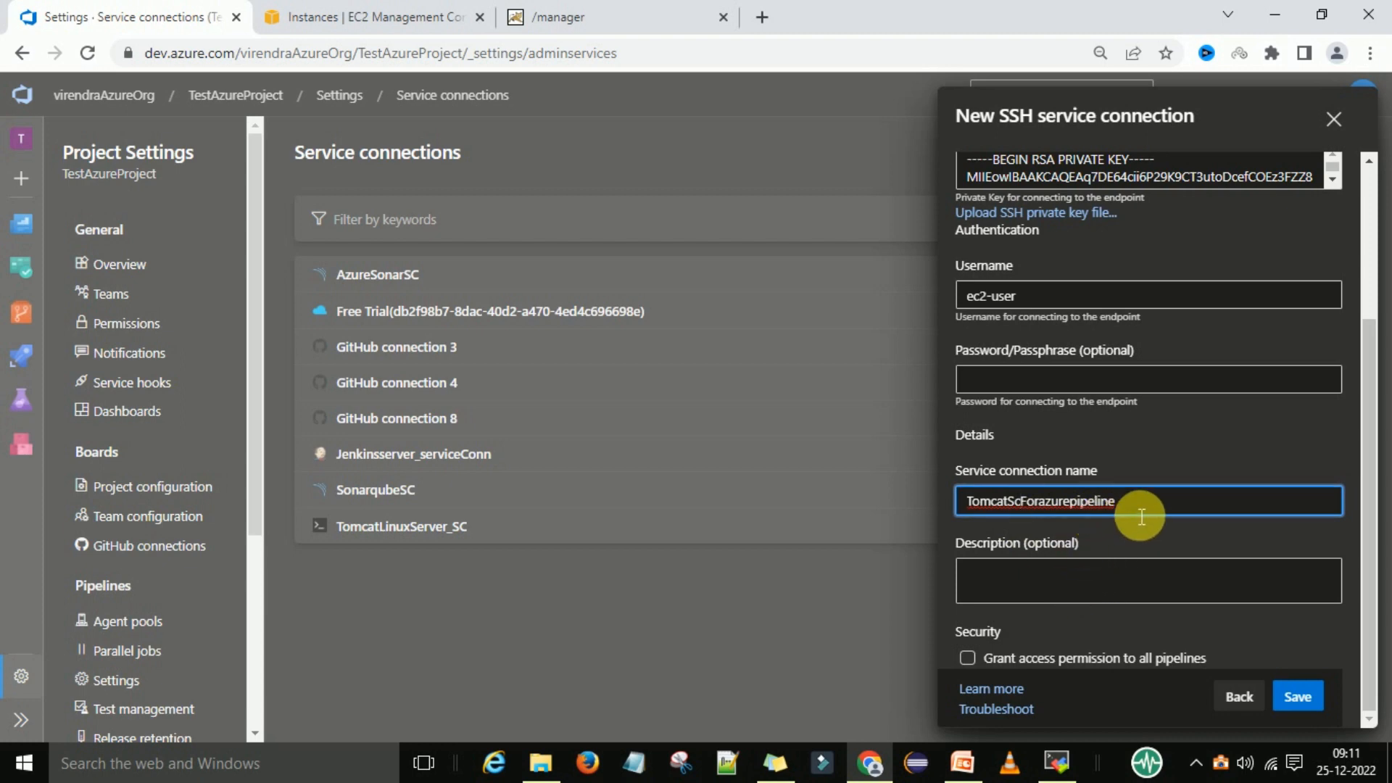
Grant access permission to all pipelines and save the new SSH service connection
left_click(1051, 584)
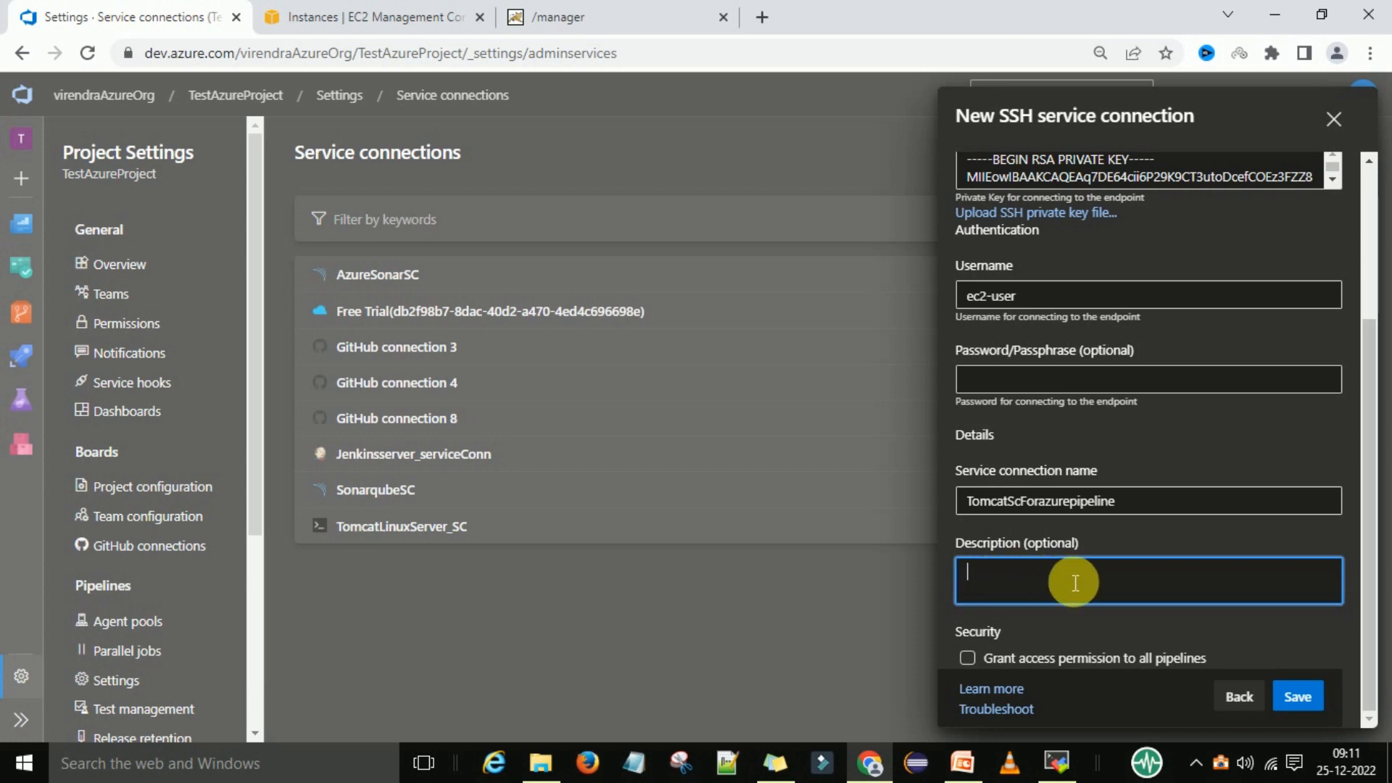
left_click(972, 661)
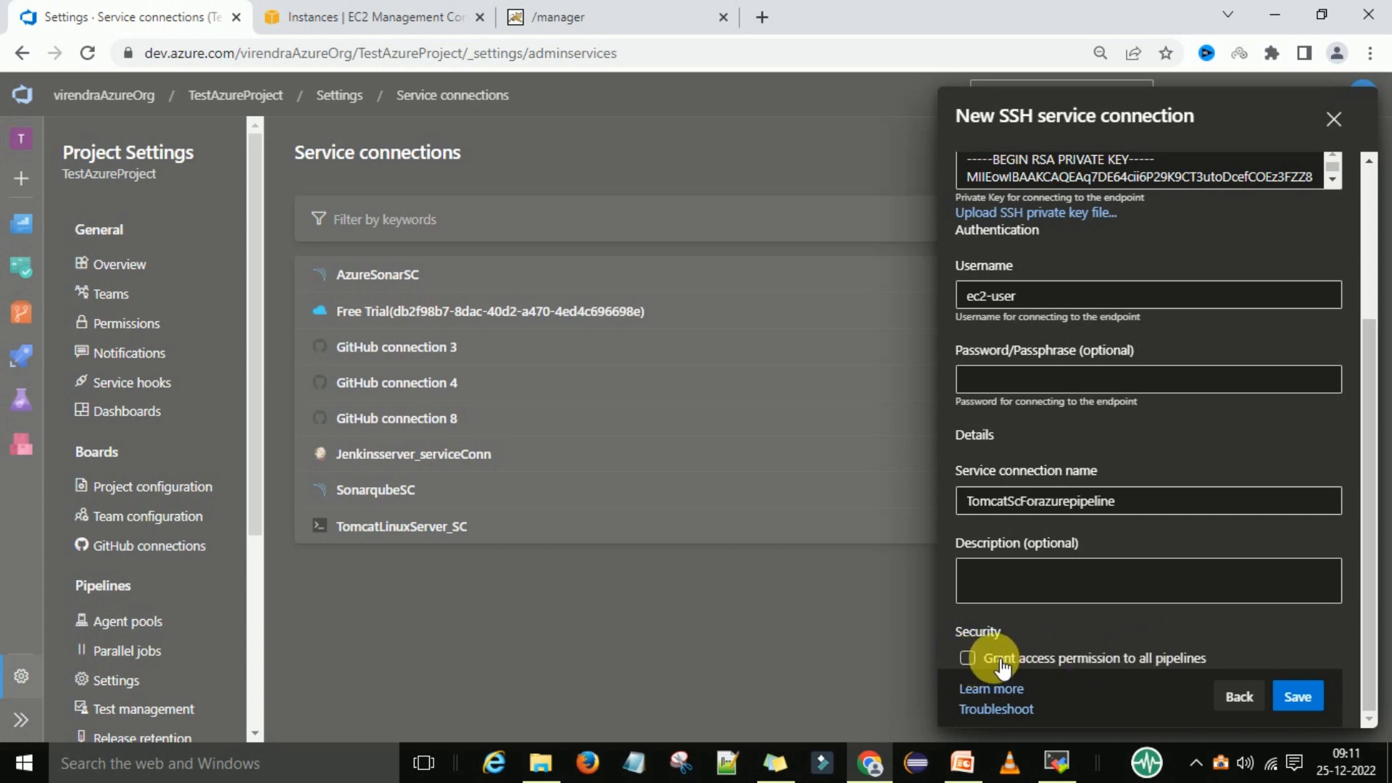
left_click(970, 658)
left_click(1297, 697)
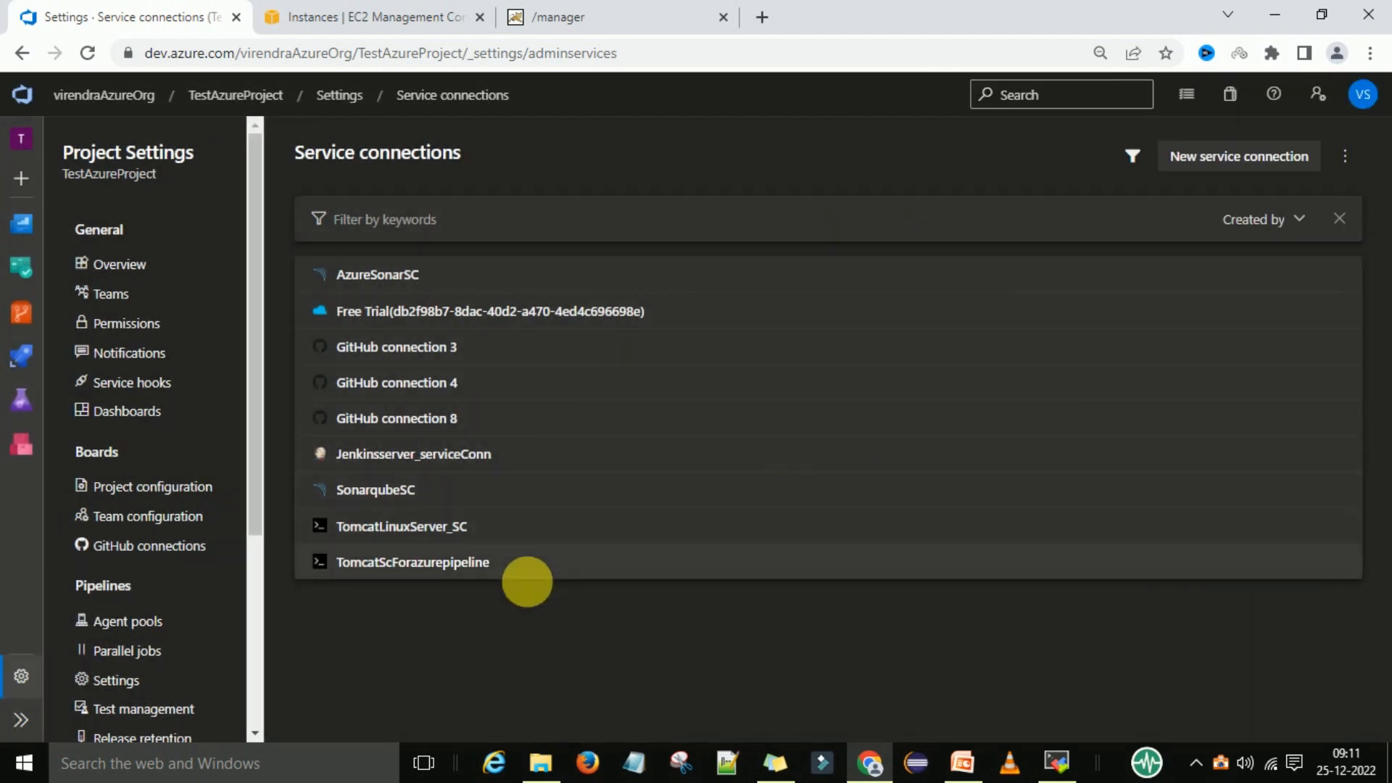
Open the TomcatScForazurepipeline connection and its edit panel to review the saved settings
left_click(437, 563)
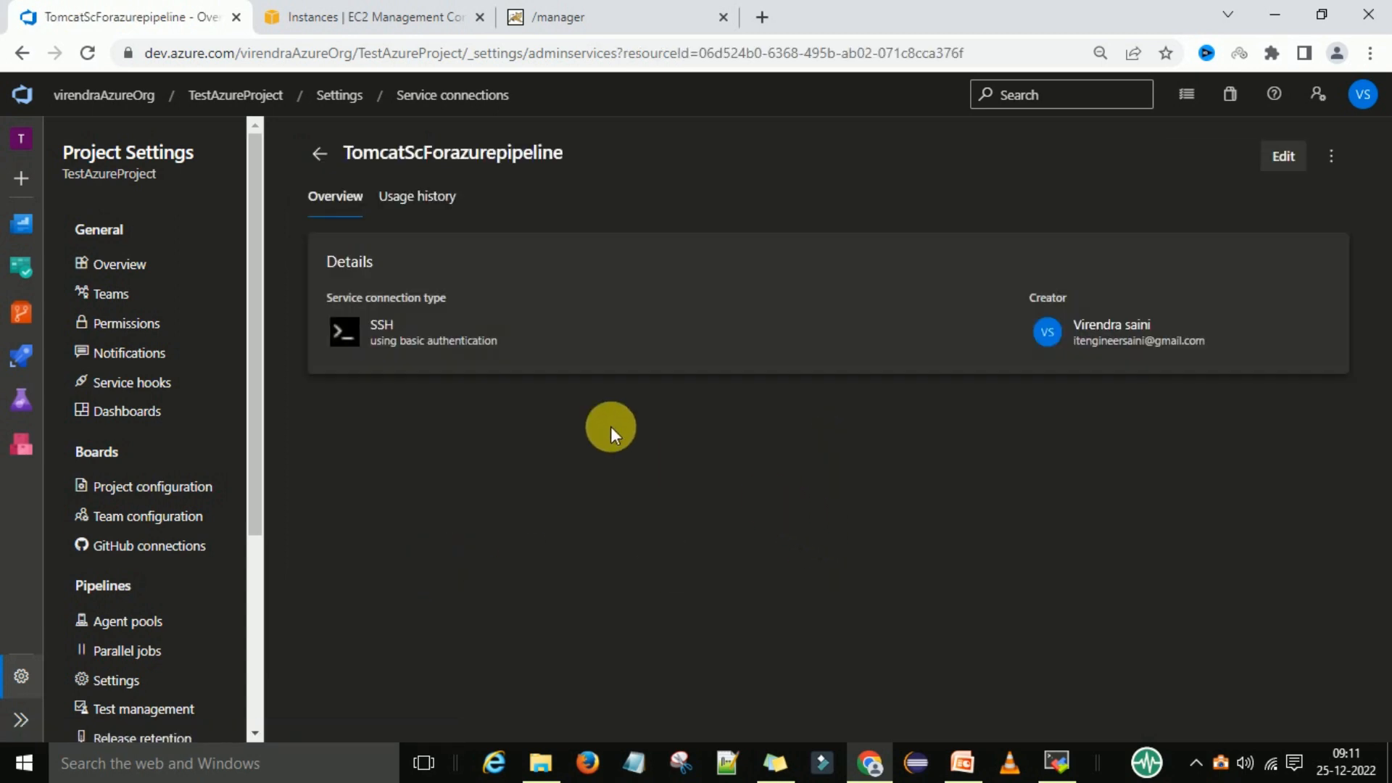
left_click(1281, 155)
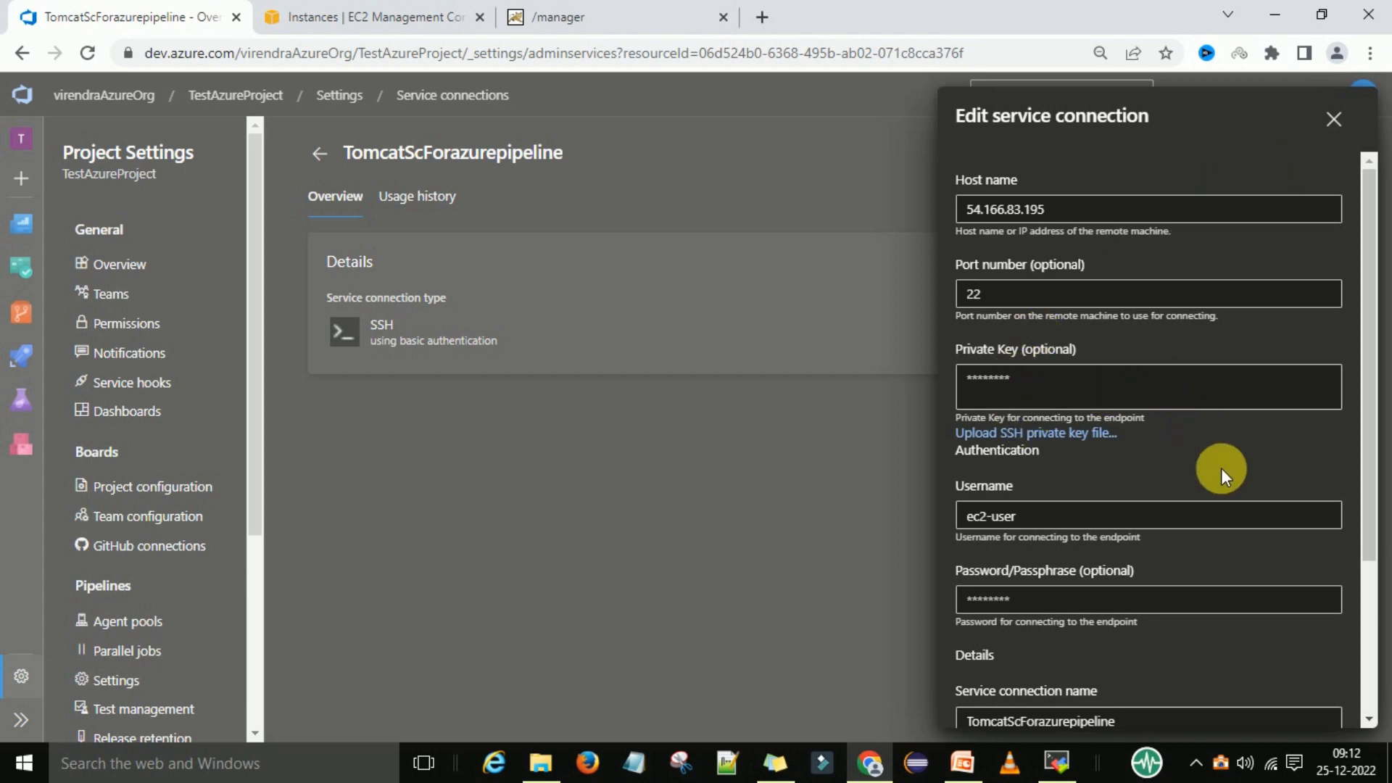
scroll(1221, 468, "down", 3)
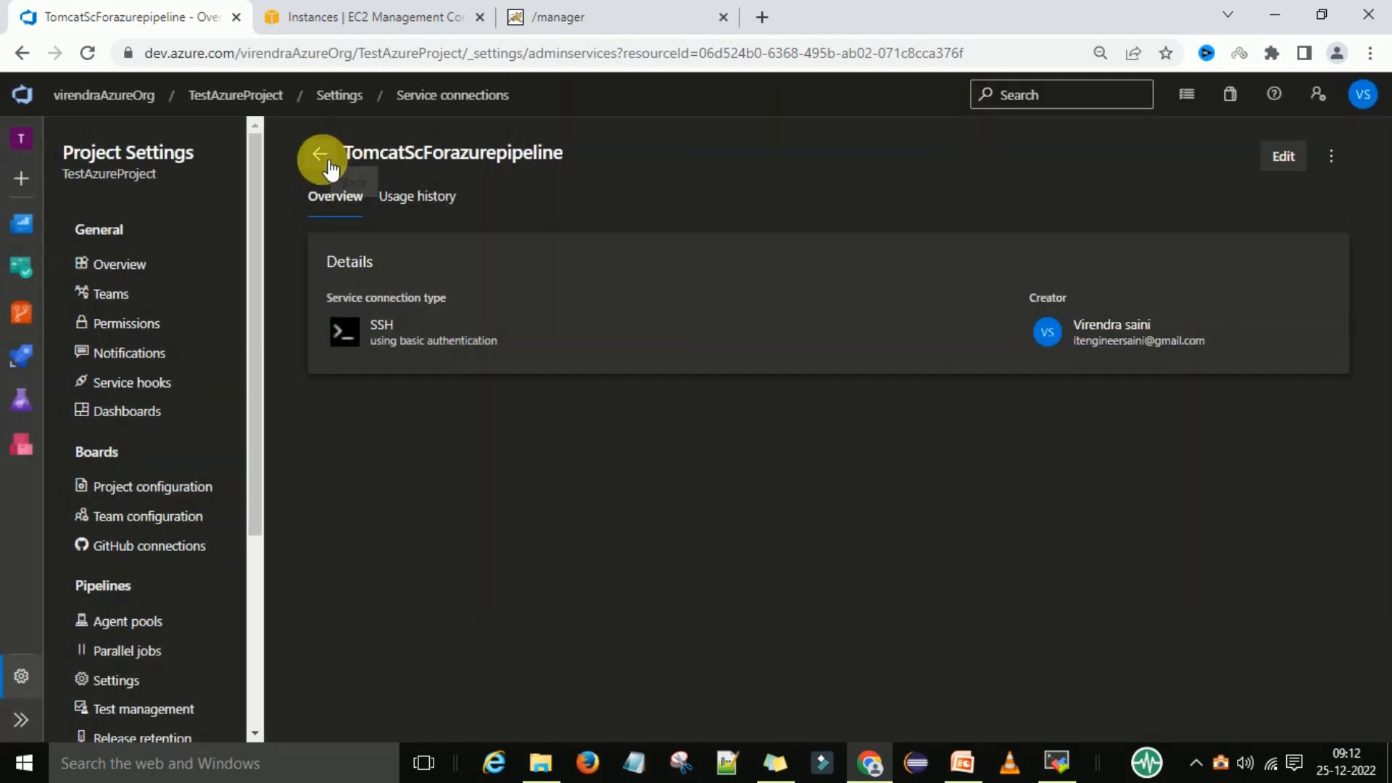
left_click(327, 168)
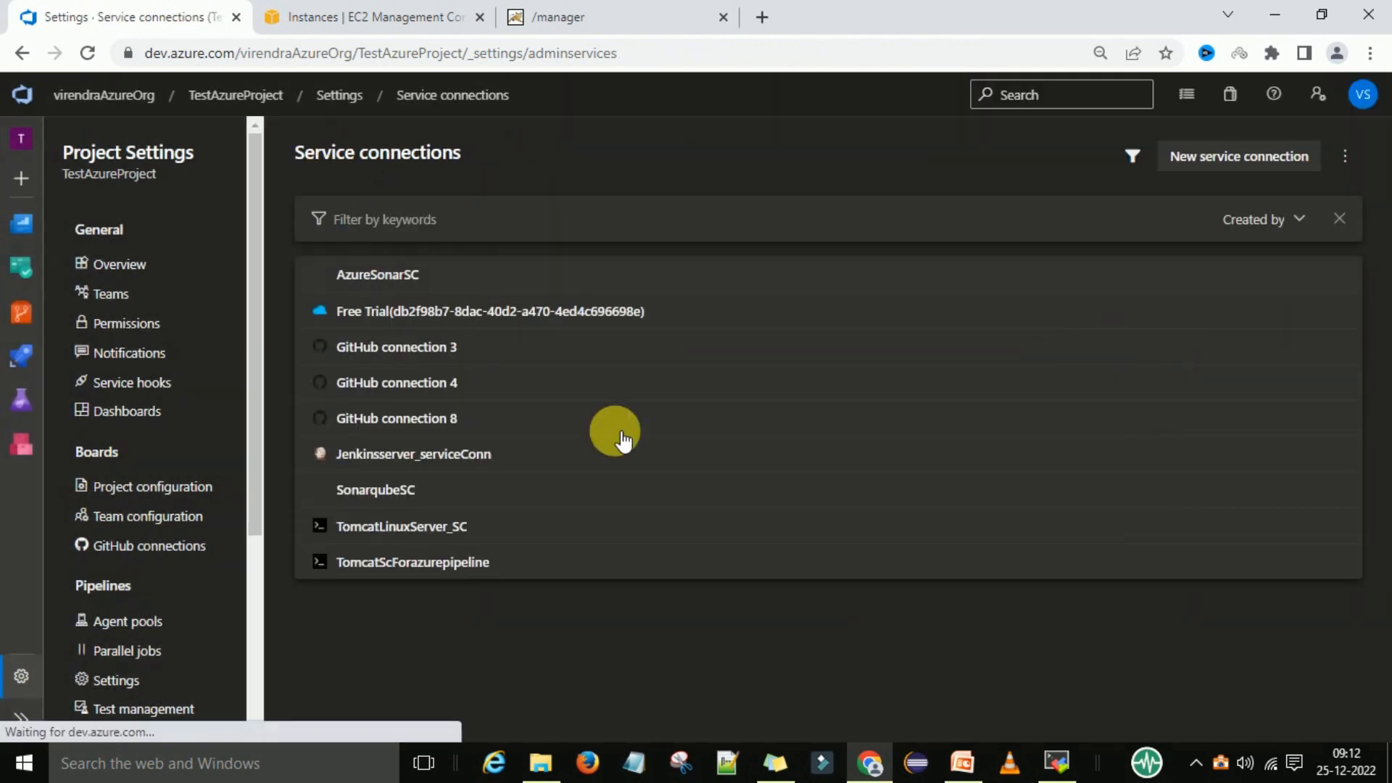